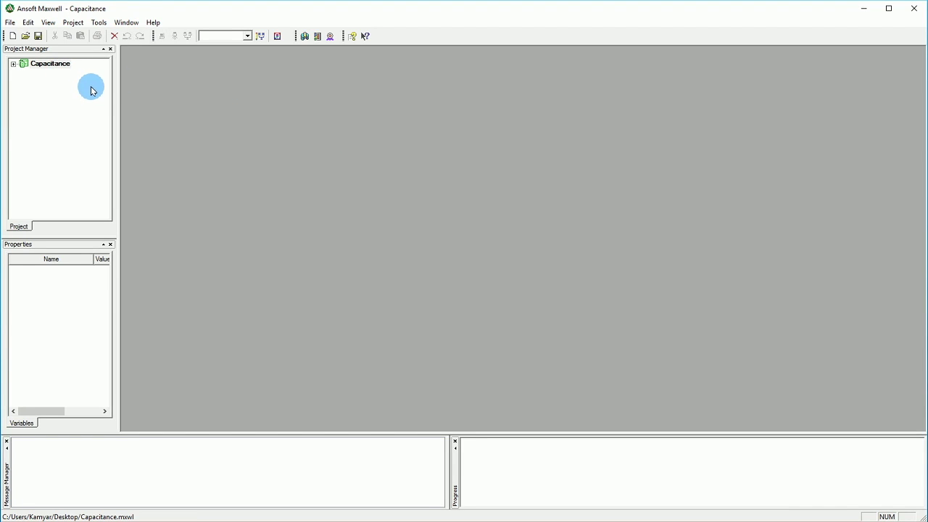
- Insert a Maxwell 3D design and set its solution type to Electrostatic
{"action": "left_click", "coordinate": [305, 37]}
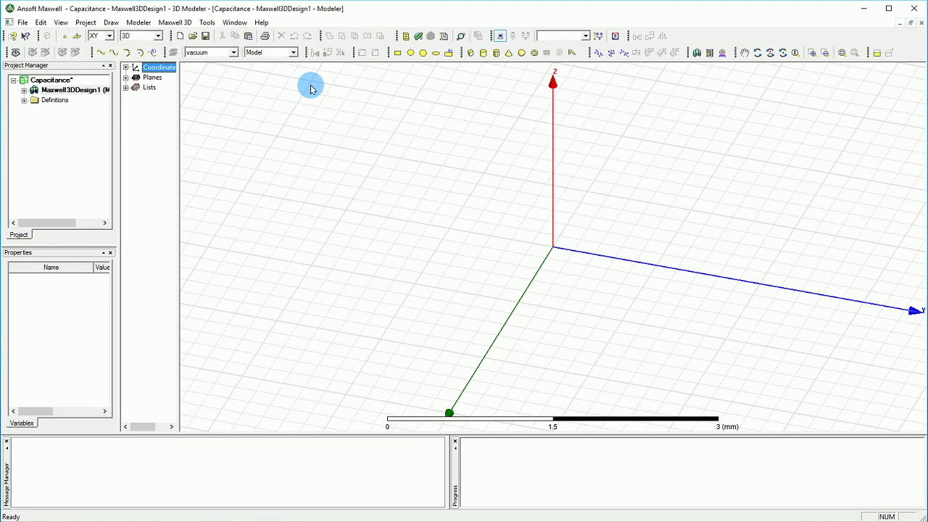
{"action": "left_click", "coordinate": [177, 22]}
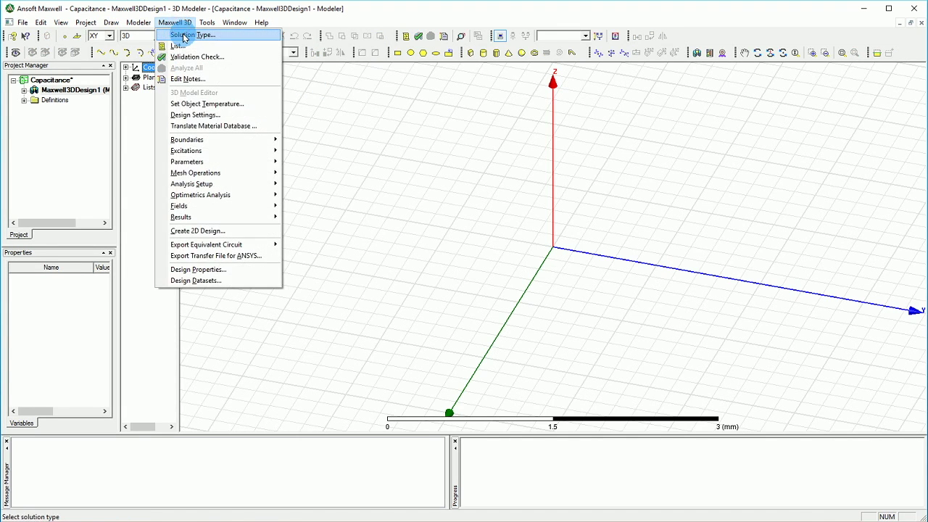
{"action": "left_click", "coordinate": [182, 35]}
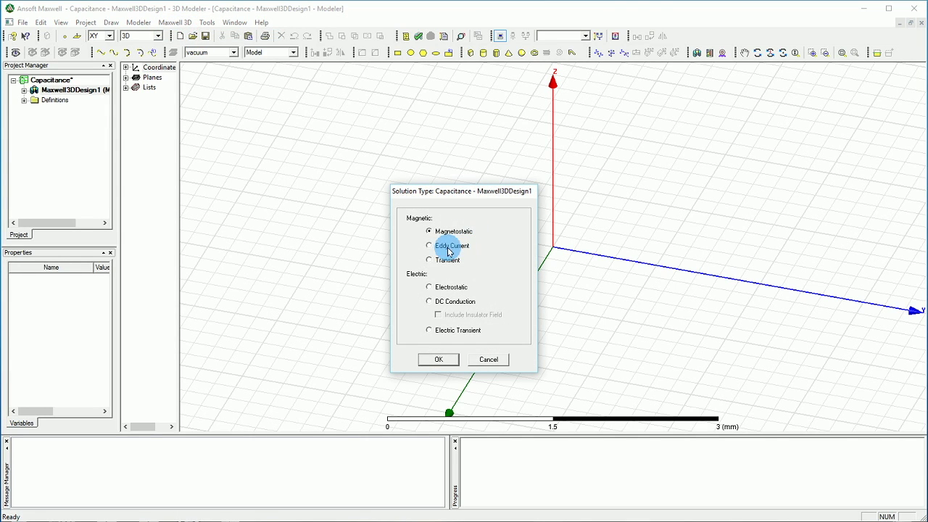
{"action": "left_click", "coordinate": [448, 288]}
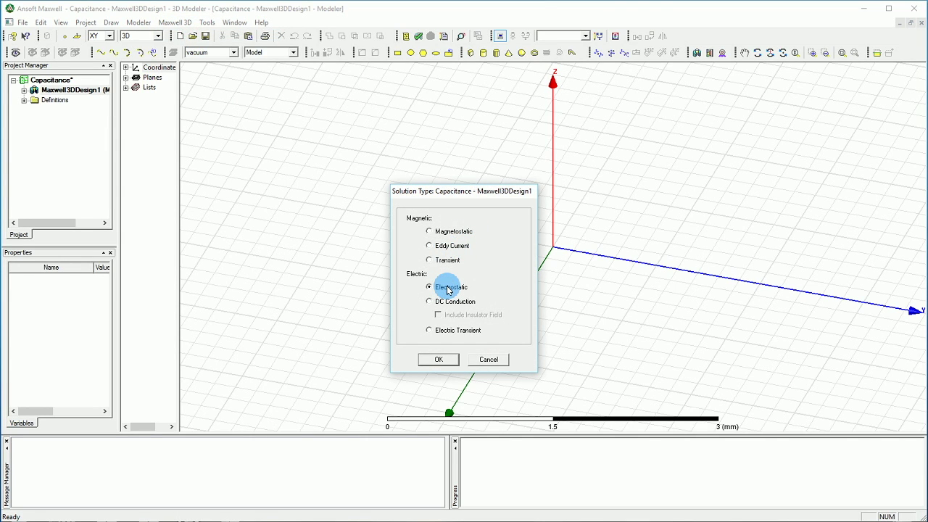
{"action": "left_click", "coordinate": [447, 358]}
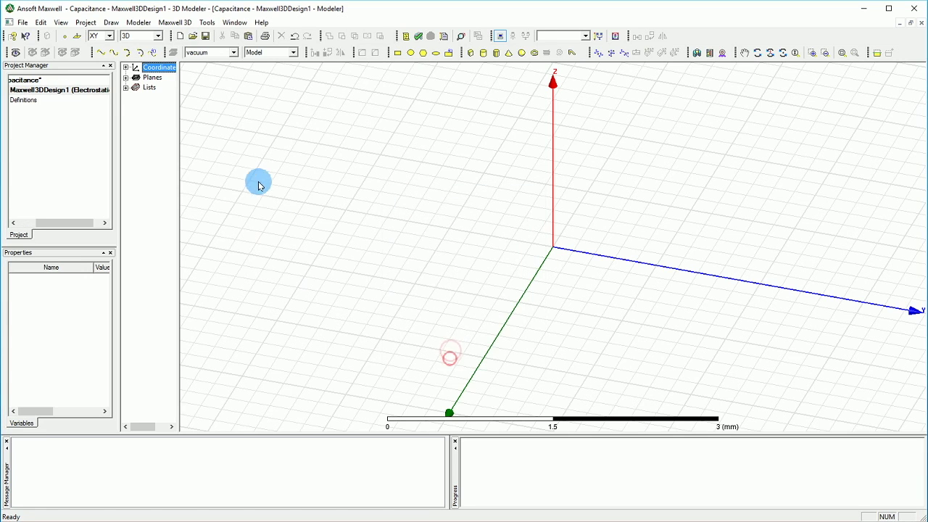
- Rename the Maxwell3DDesign1 design to 'Cylendrical Cap'
{"action": "left_click", "coordinate": [25, 222]}
{"action": "right_click", "coordinate": [53, 94]}
{"action": "left_click", "coordinate": [90, 123]}
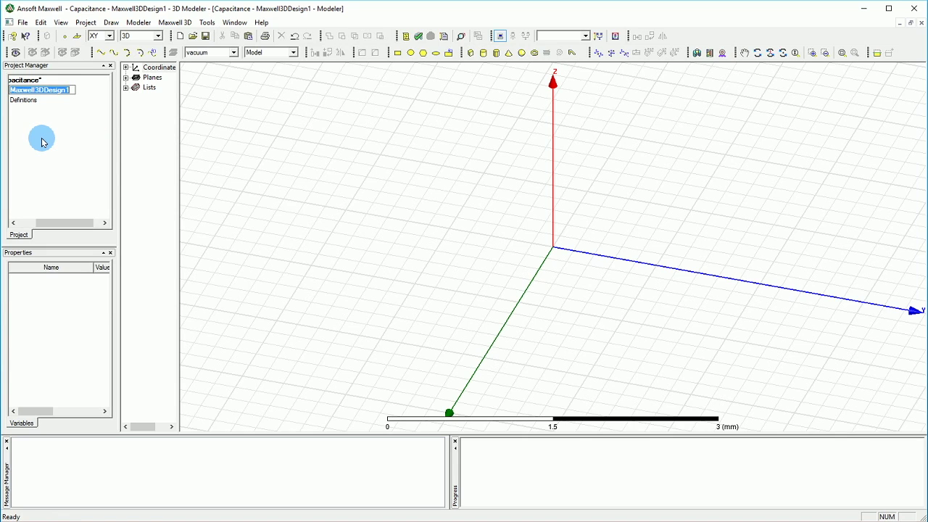
{"action": "type", "text": "Cyle"}
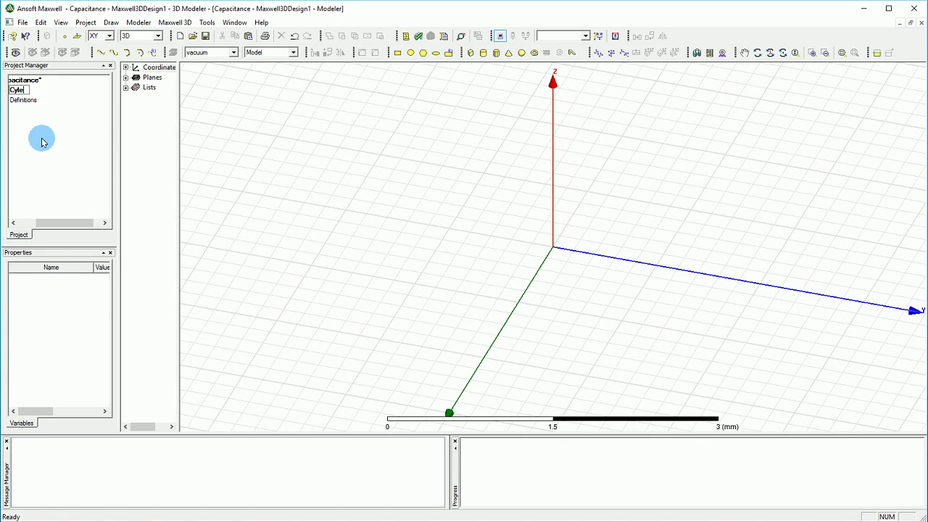
{"action": "type", "text": "ndrical Cap"}
{"action": "key", "text": "Return"}
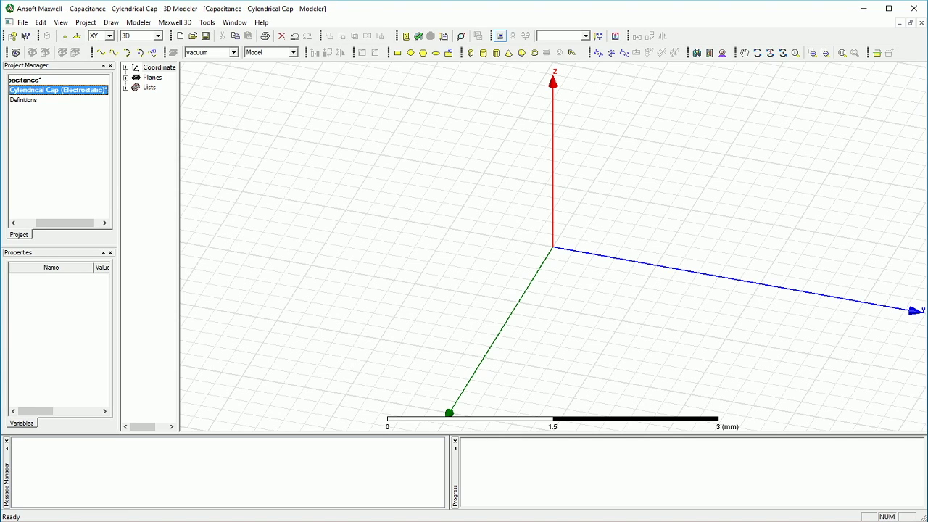
- Widen the project tree and model tree panels
{"action": "left_click", "coordinate": [204, 220]}
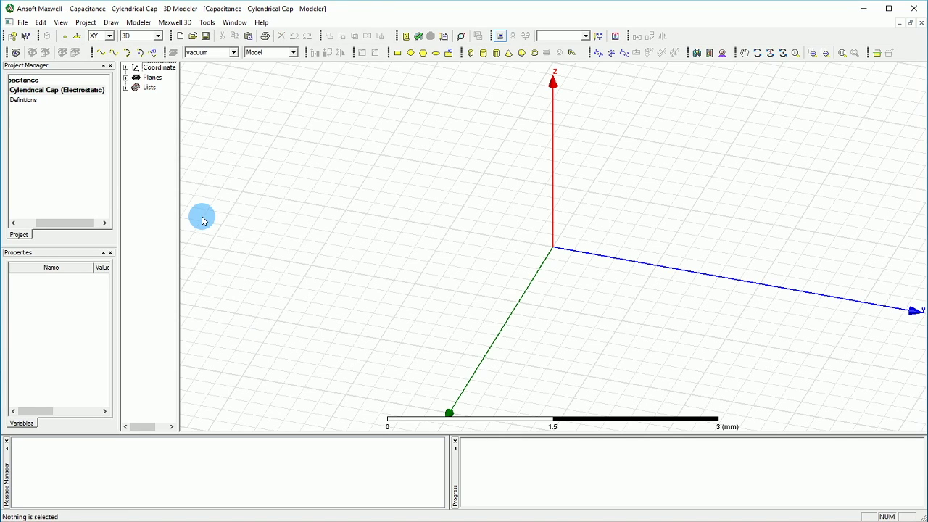
{"action": "left_click", "coordinate": [25, 223]}
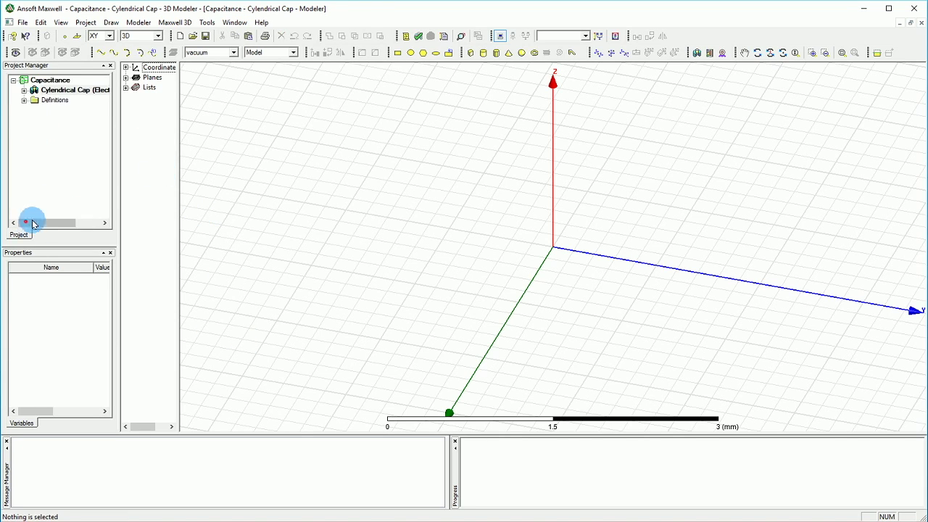
{"action": "left_click_drag", "start_coordinate": [118, 108], "coordinate": [153, 106]}
{"action": "left_click_drag", "start_coordinate": [213, 103], "coordinate": [270, 109]}
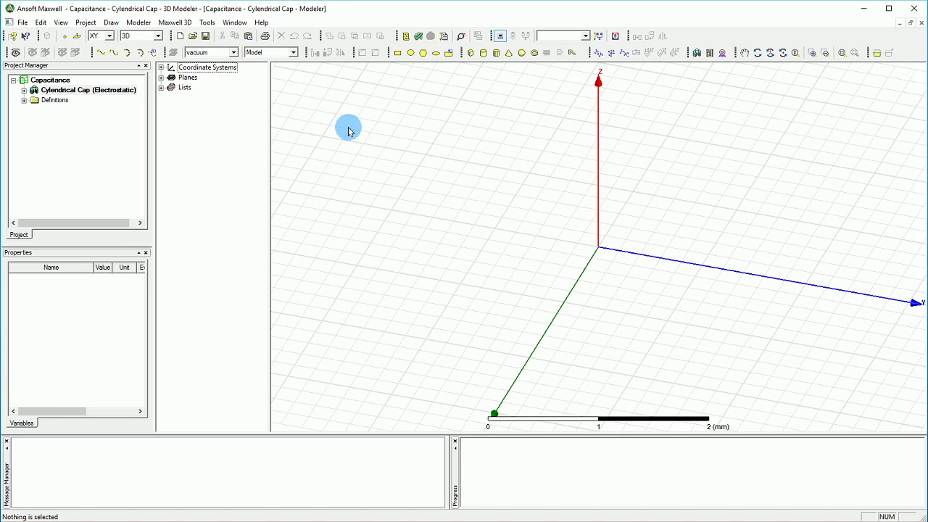
- Search the material library for 'cop' and make copper the default material
{"action": "left_click", "coordinate": [552, 36]}
{"action": "left_click", "coordinate": [577, 6]}
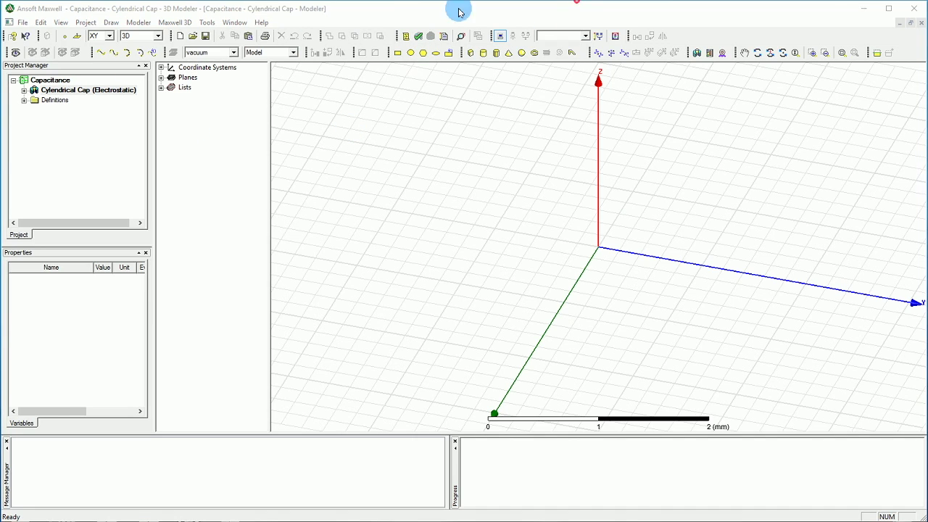
{"action": "left_click", "coordinate": [233, 52]}
{"action": "left_click", "coordinate": [229, 52]}
{"action": "left_click", "coordinate": [230, 52]}
{"action": "left_click", "coordinate": [222, 70]}
{"action": "left_click", "coordinate": [300, 176]}
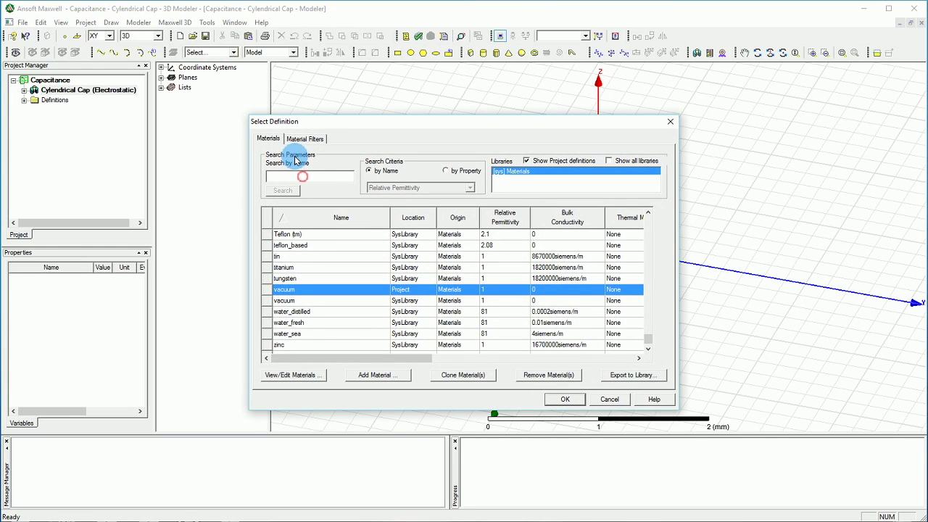
{"action": "type", "text": "cop"}
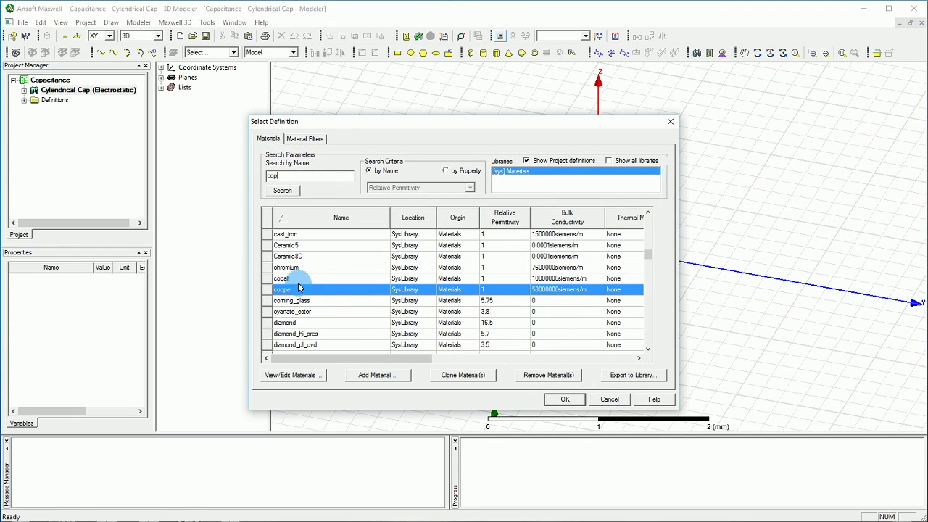
{"action": "left_click", "coordinate": [569, 400]}
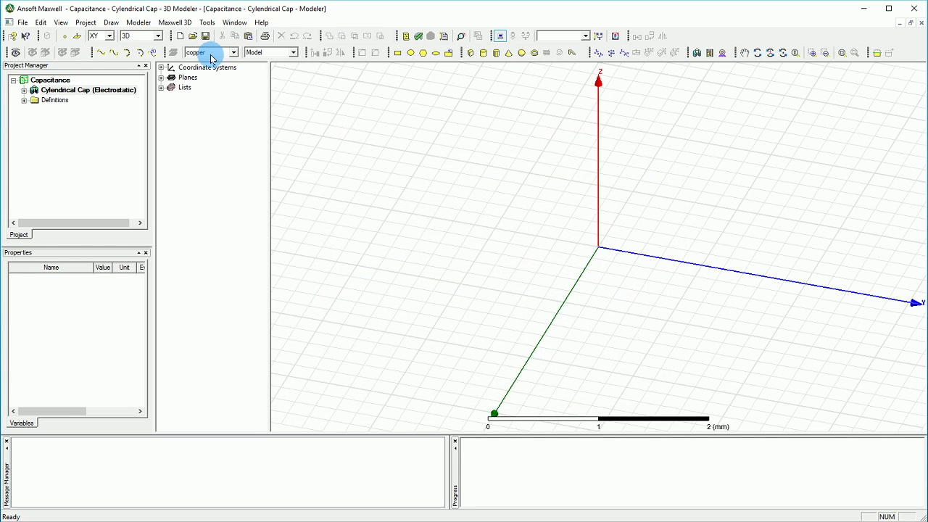
- Start a regular polyhedron with its base centre at (0, 0, -5)
{"action": "left_click", "coordinate": [496, 61]}
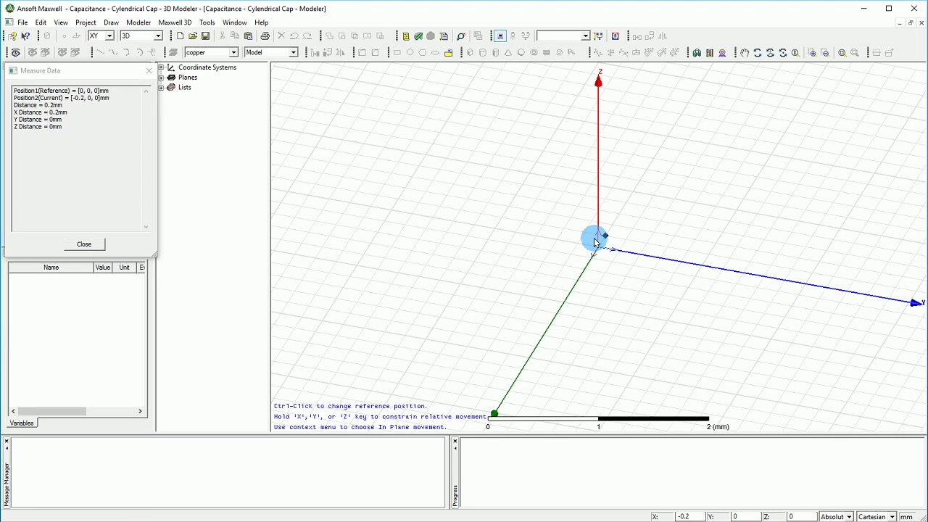
{"action": "key", "text": "Tab"}
{"action": "type", "text": "0"}
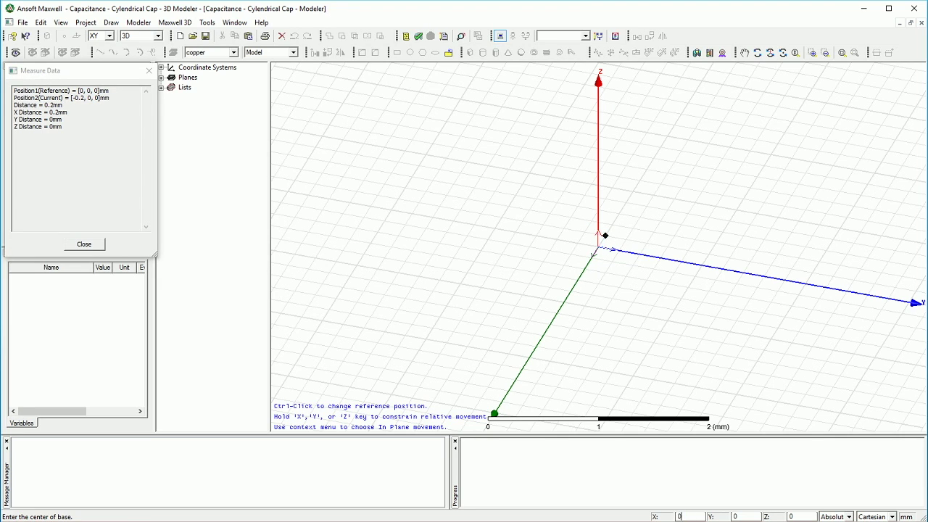
{"action": "key", "text": "Tab"}
{"action": "type", "text": "0"}
{"action": "key", "text": "Tab"}
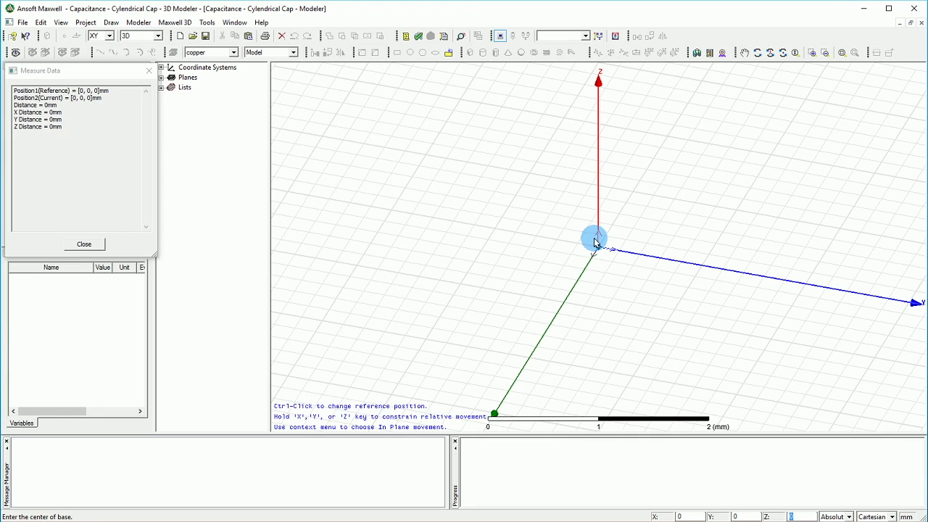
{"action": "type", "text": "-5"}
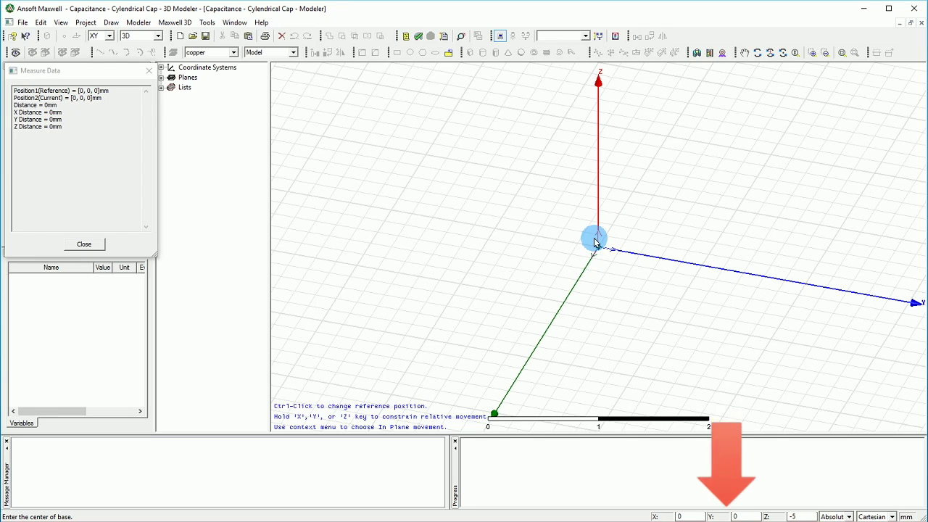
{"action": "key", "text": "Return"}
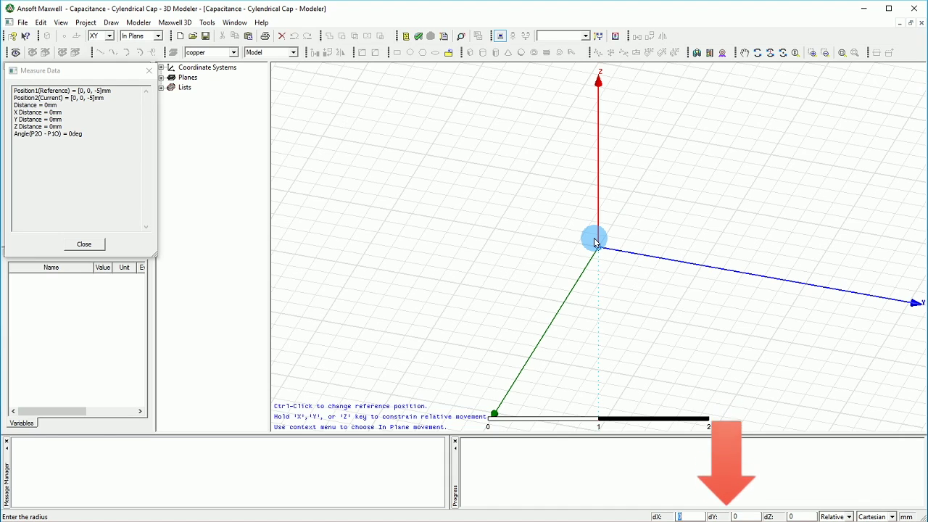
- Give the polyhedron a 0.5 mm radius, 30 mm height and 24 segments
{"action": "type", "text": "0.5"}
{"action": "key", "text": "Tab"}
{"action": "key", "text": "Tab"}
{"action": "type", "text": "0"}
{"action": "key", "text": "Return"}
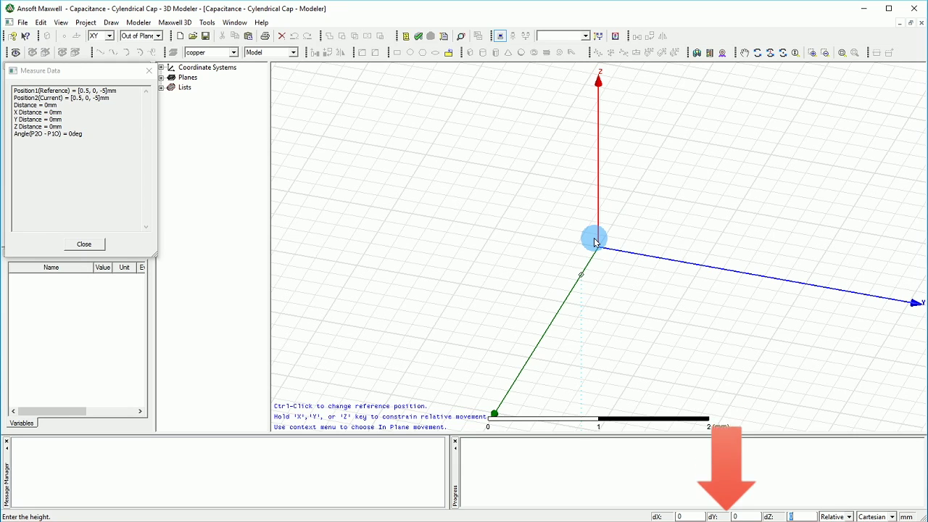
{"action": "type", "text": "30"}
{"action": "key", "text": "Return"}
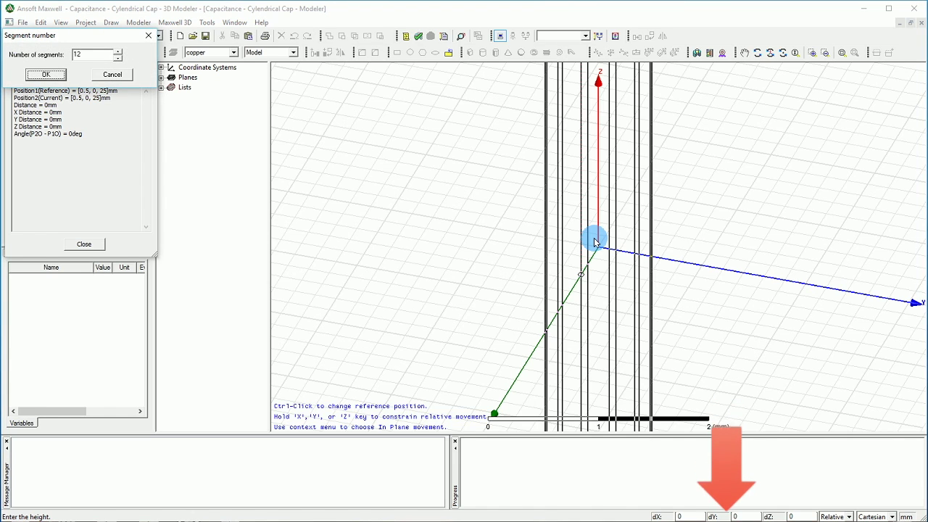
{"action": "left_click", "coordinate": [117, 57]}
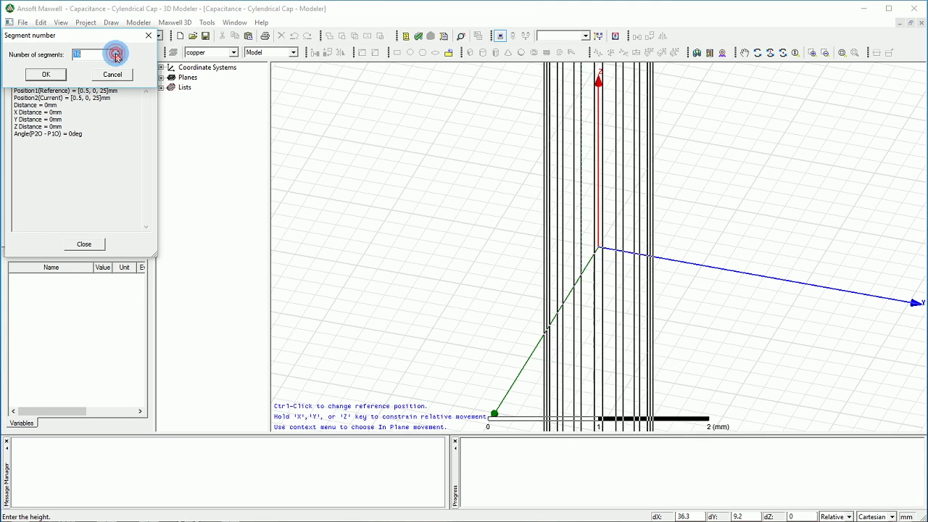
{"action": "left_click", "coordinate": [117, 56]}
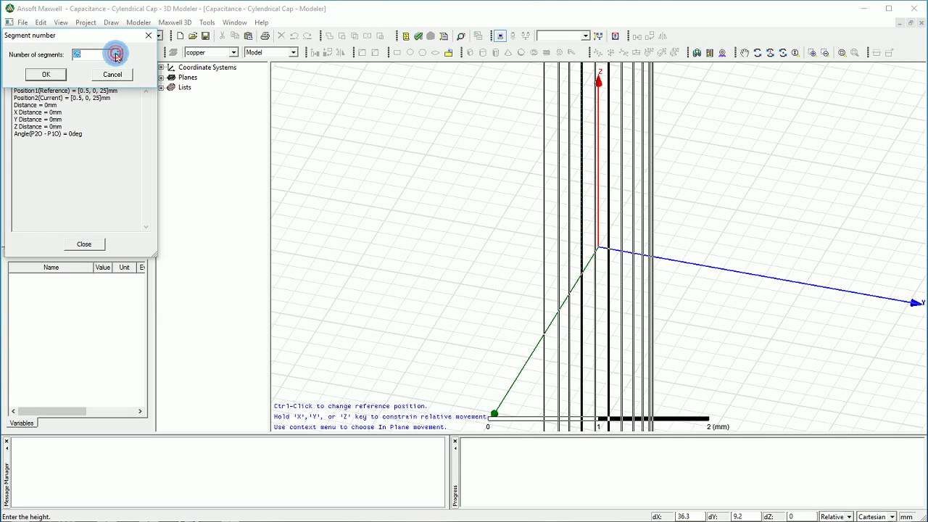
{"action": "left_click", "coordinate": [43, 69]}
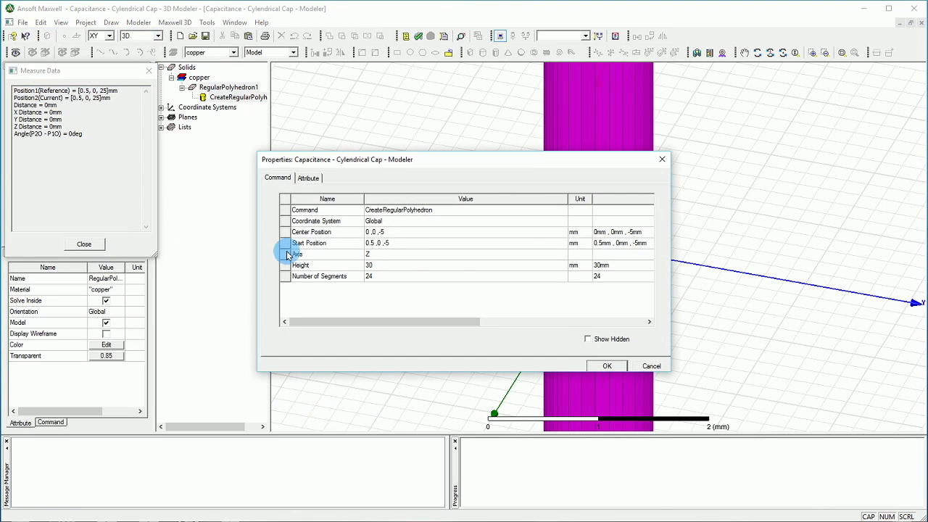
- Rename the rod to Inner
{"action": "left_click", "coordinate": [308, 177]}
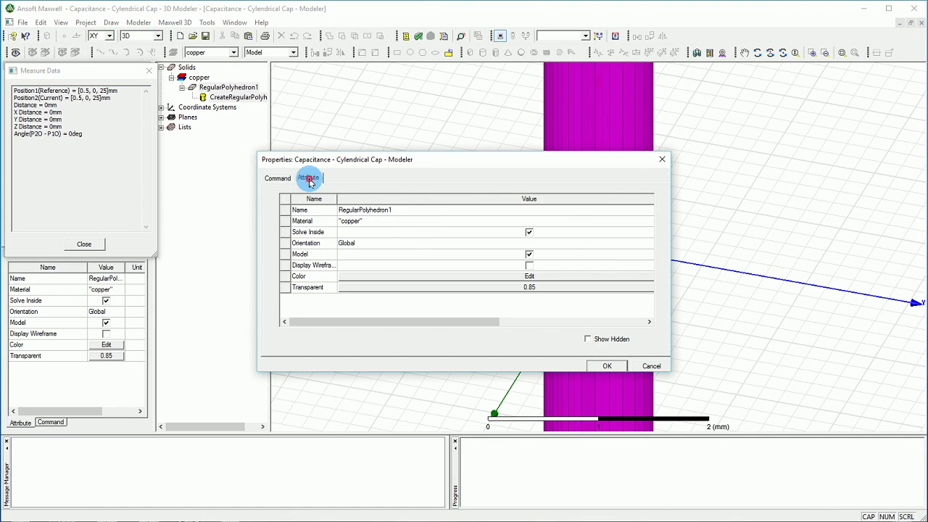
{"action": "left_click", "coordinate": [393, 209]}
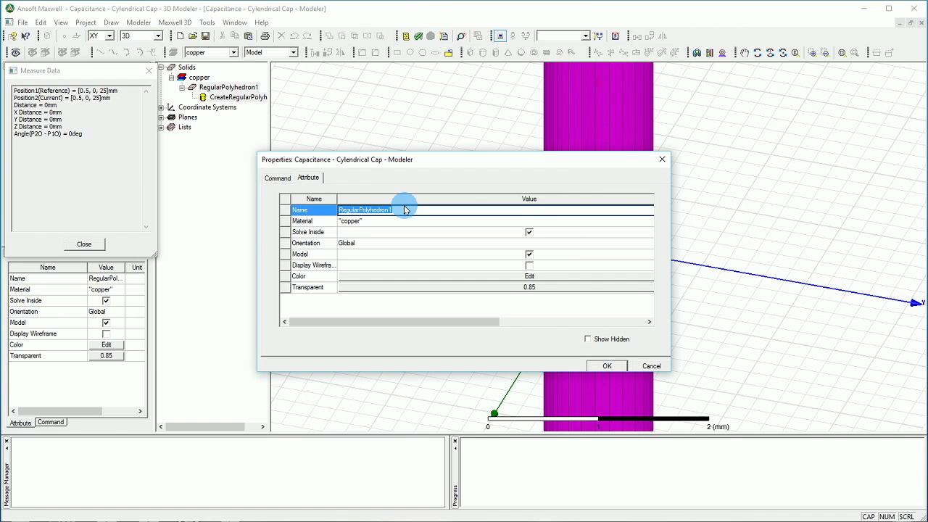
{"action": "type", "text": "Inner"}
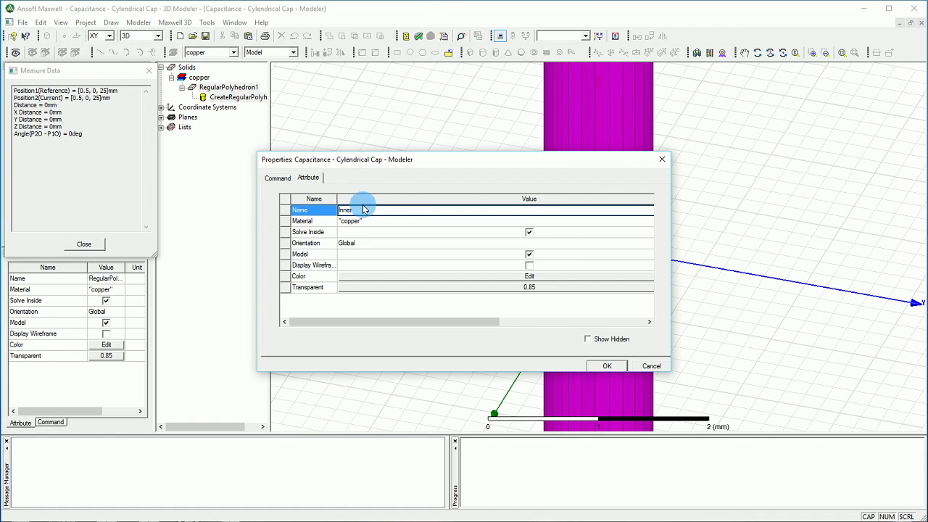
- Colour the Inner rod orange-brown (RGB 196,128,26) and close its properties
{"action": "left_click", "coordinate": [474, 276]}
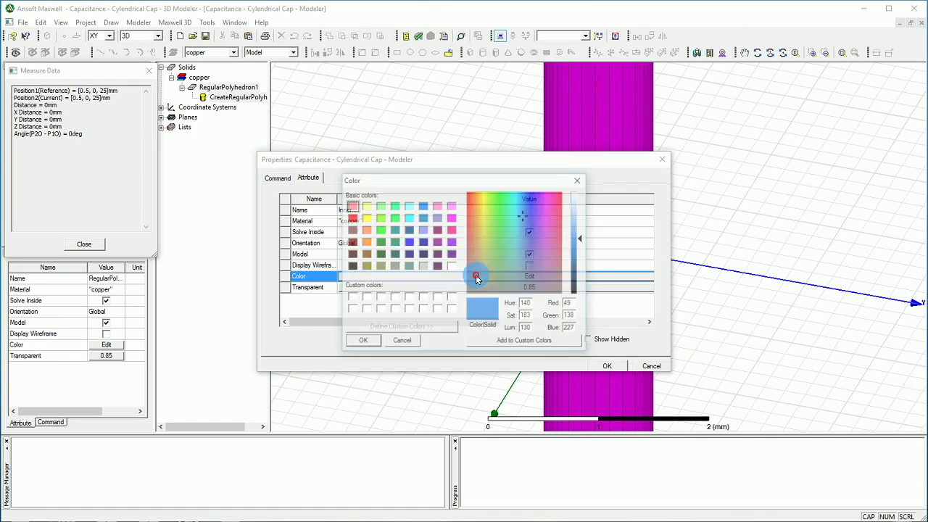
{"action": "left_click", "coordinate": [481, 192]}
{"action": "left_click", "coordinate": [581, 242]}
{"action": "left_click", "coordinate": [581, 250]}
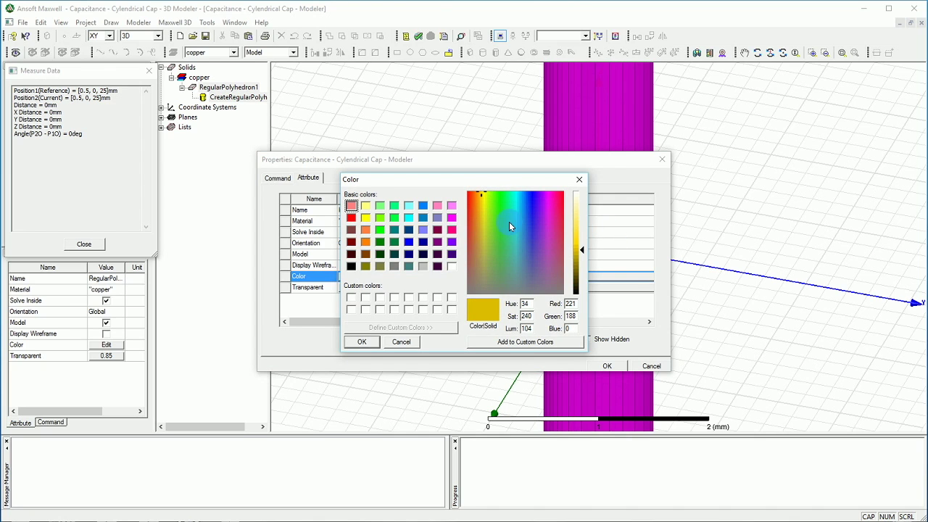
{"action": "left_click", "coordinate": [472, 224]}
{"action": "left_click", "coordinate": [477, 214]}
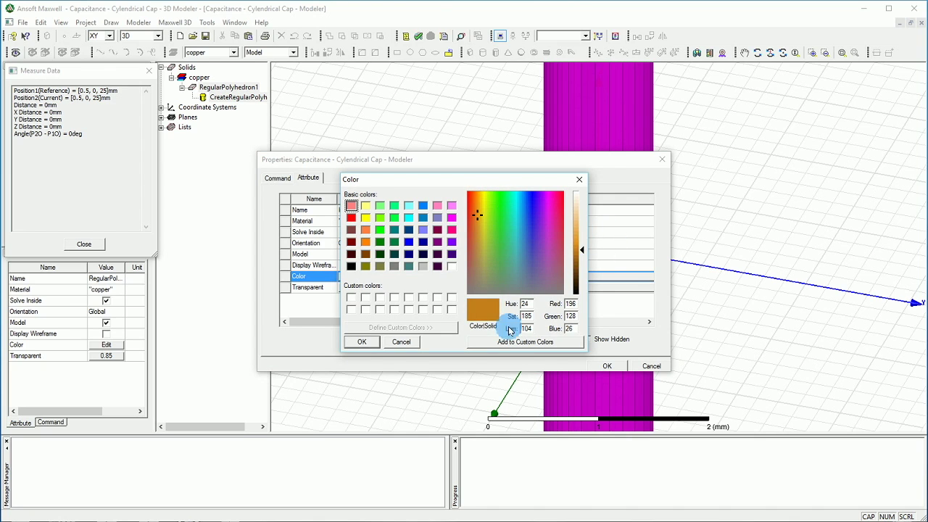
{"action": "left_click", "coordinate": [363, 341]}
{"action": "left_click", "coordinate": [606, 364]}
{"action": "left_click", "coordinate": [728, 224]}
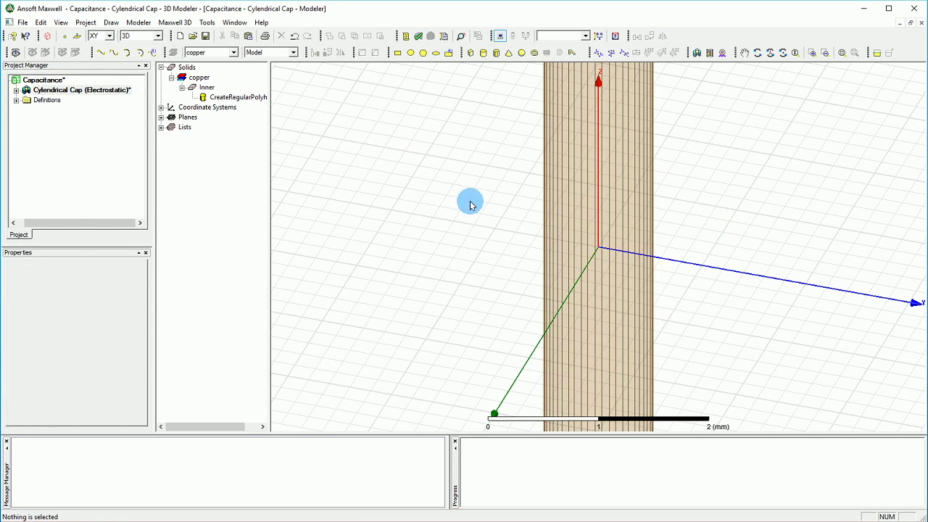
- Select Inner in the model tree and drag its Transparent slider to 0
{"action": "left_click", "coordinate": [15, 90]}
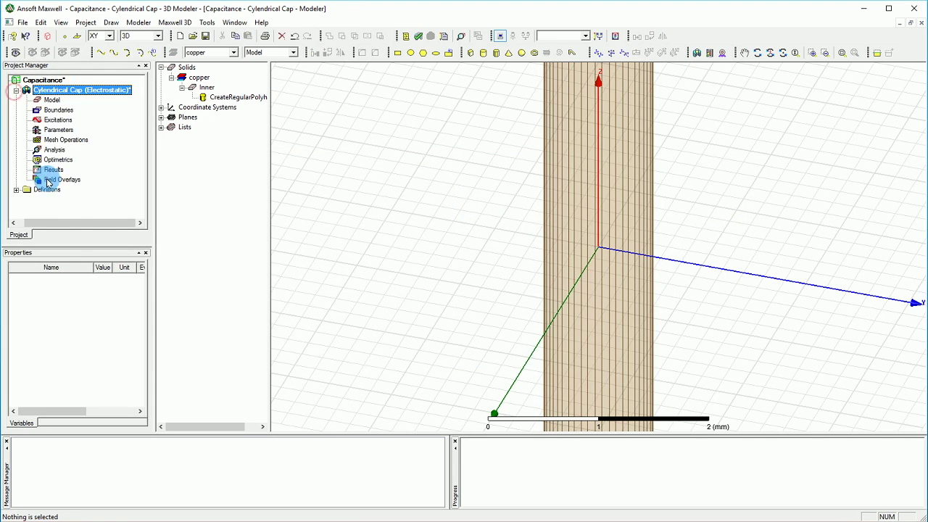
{"action": "left_click", "coordinate": [208, 88]}
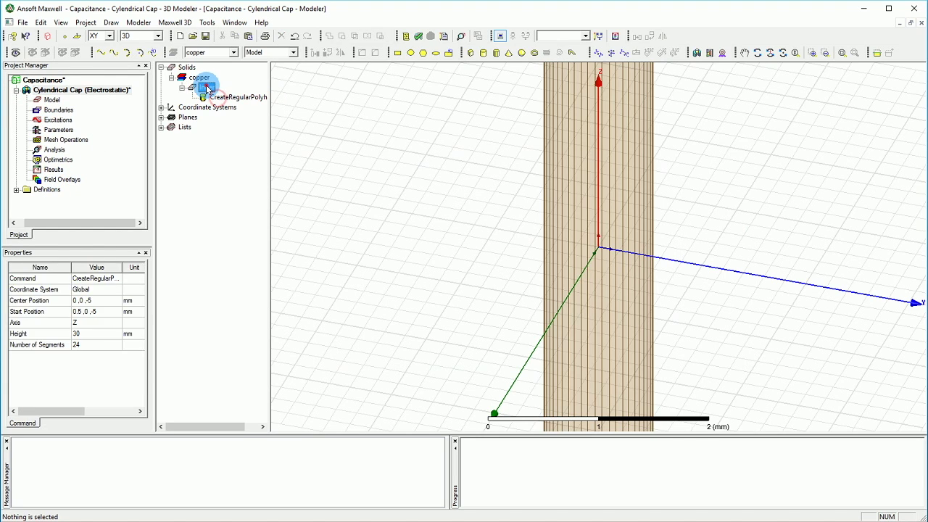
{"action": "left_click", "coordinate": [106, 356]}
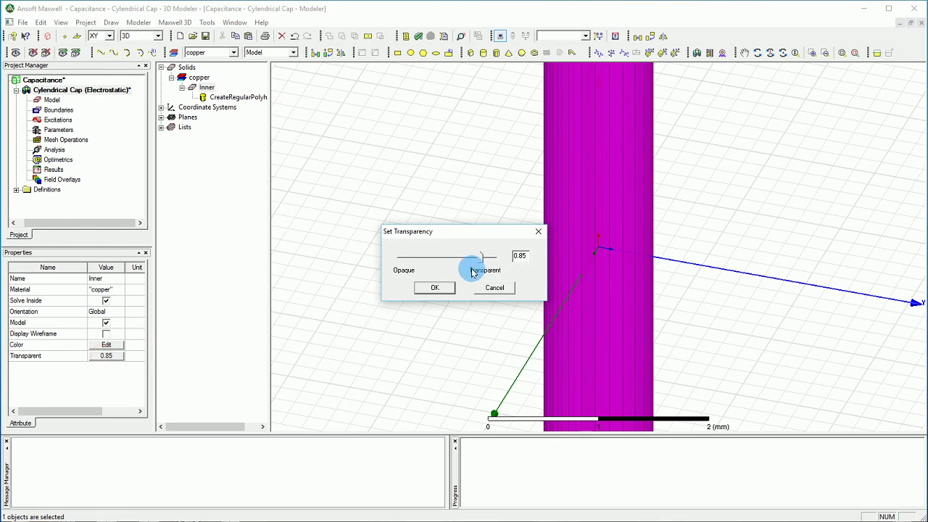
{"action": "left_click_drag", "start_coordinate": [476, 268], "coordinate": [399, 268]}
{"action": "left_click", "coordinate": [433, 288]}
{"action": "left_click", "coordinate": [470, 298]}
{"action": "scroll", "coordinate": [474, 293], "scroll_direction": "down", "scroll_amount": 2}
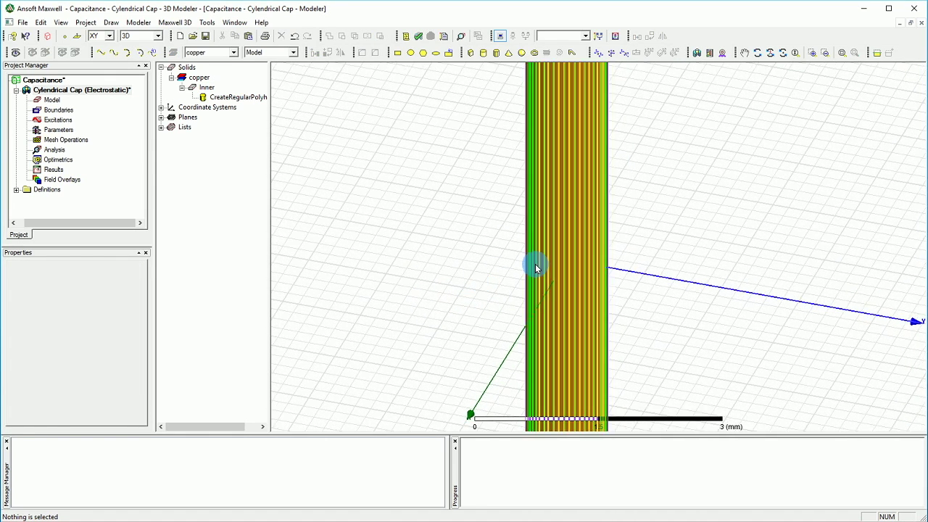
{"action": "scroll", "coordinate": [532, 269], "scroll_direction": "down", "scroll_amount": 3}
{"action": "scroll", "coordinate": [529, 273], "scroll_direction": "down", "scroll_amount": 5}
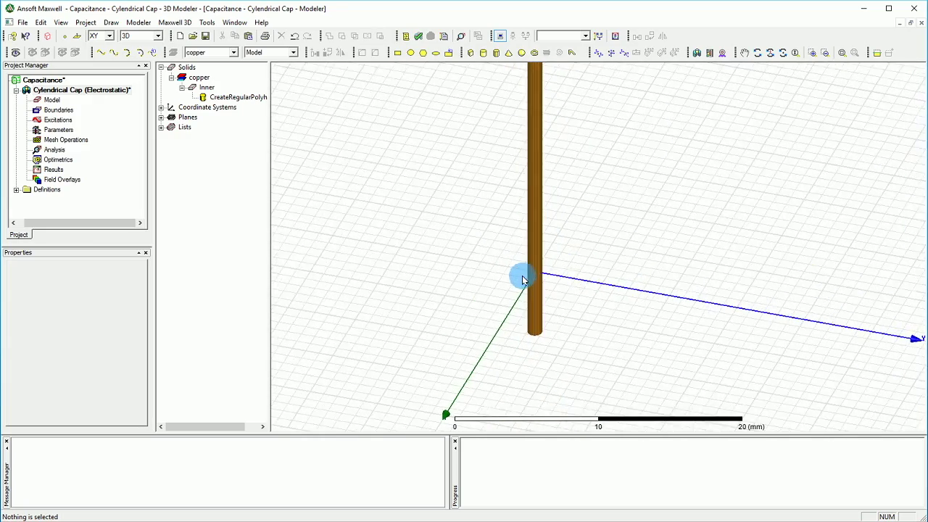
{"action": "scroll", "coordinate": [505, 115], "scroll_direction": "up", "scroll_amount": 3}
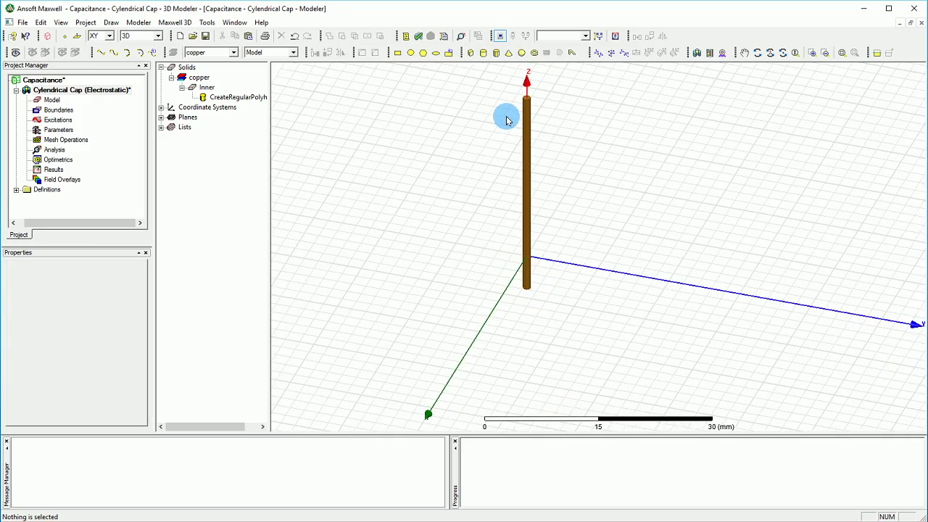
- Draw a 24-segment polyhedron at base (0, 0, -5) with 1.5 mm radius and 30 mm height
{"action": "left_click", "coordinate": [495, 53]}
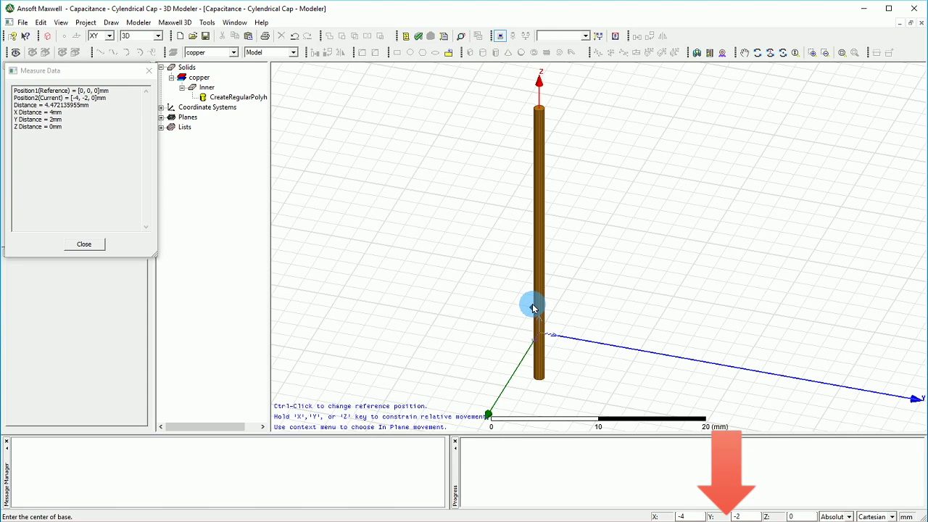
{"action": "type", "text": "0"}
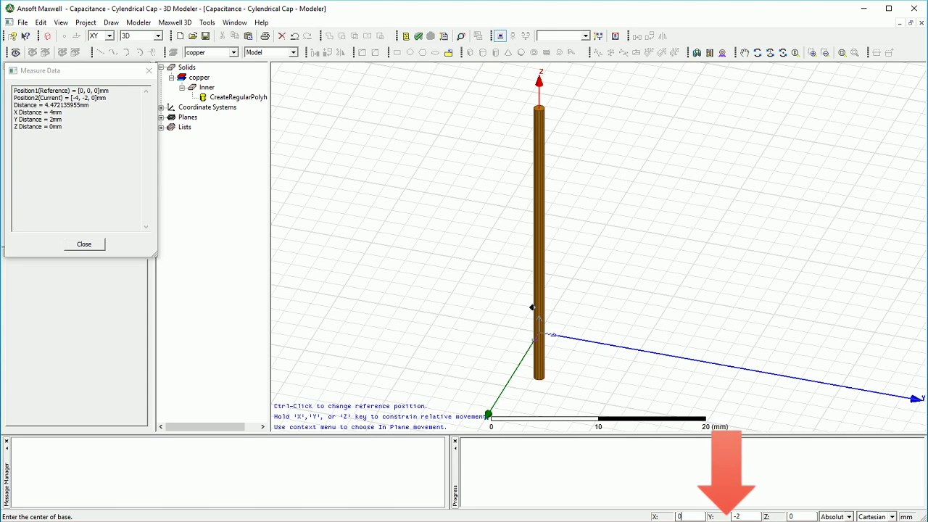
{"action": "key", "text": "Tab"}
{"action": "type", "text": "0"}
{"action": "key", "text": "Tab"}
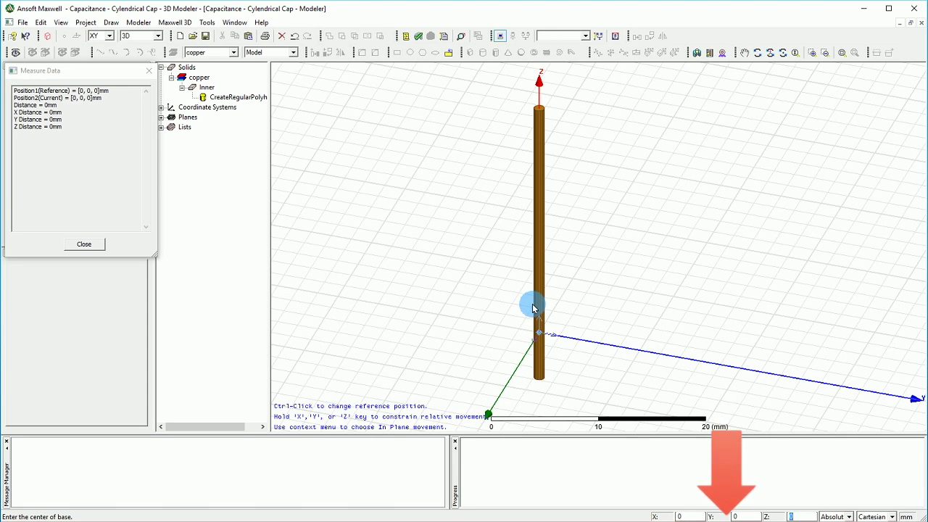
{"action": "type", "text": "-5"}
{"action": "key", "text": "Return"}
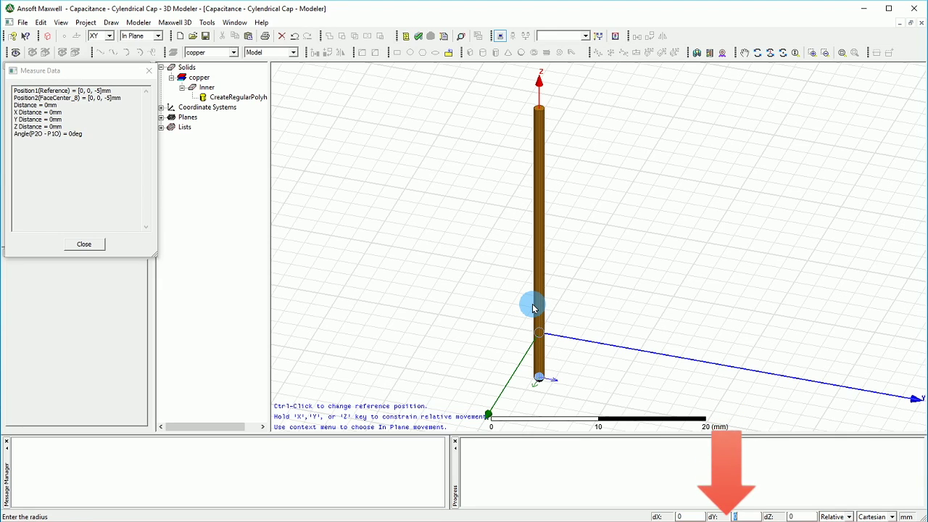
{"action": "type", "text": "1.5"}
{"action": "key", "text": "Return"}
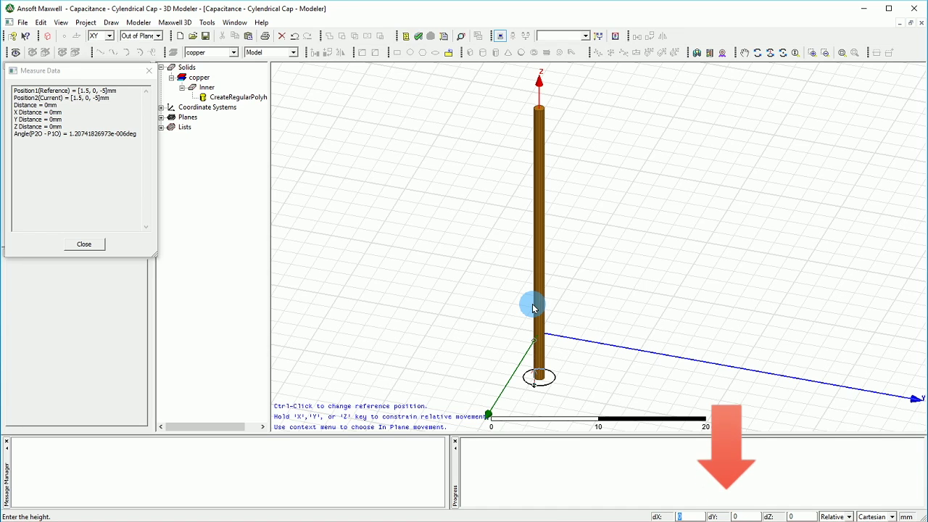
{"action": "key", "text": "Tab"}
{"action": "key", "text": "Tab"}
{"action": "type", "text": "30"}
{"action": "key", "text": "Return"}
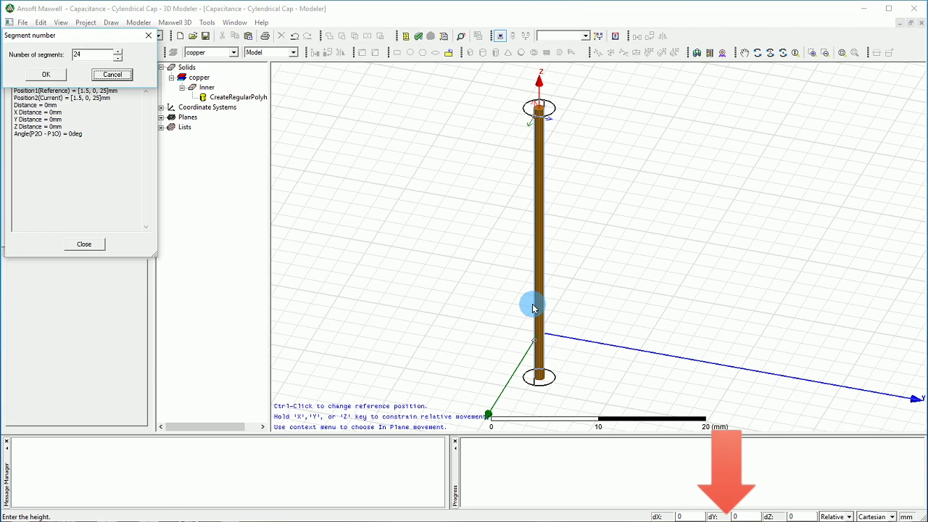
{"action": "left_click", "coordinate": [45, 74]}
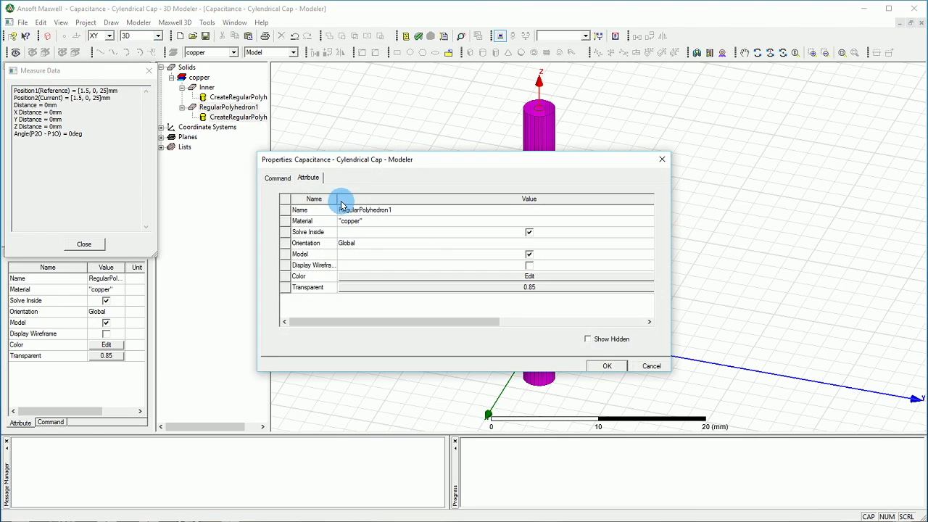
- Rename the new cylinder to Tool
{"action": "left_click", "coordinate": [365, 209]}
{"action": "type", "text": "Tool"}
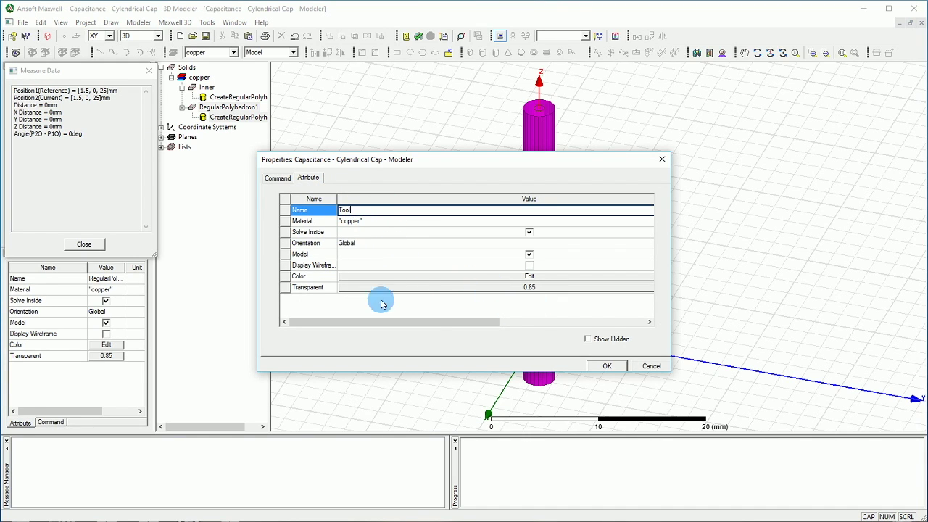
{"action": "left_click", "coordinate": [605, 366]}
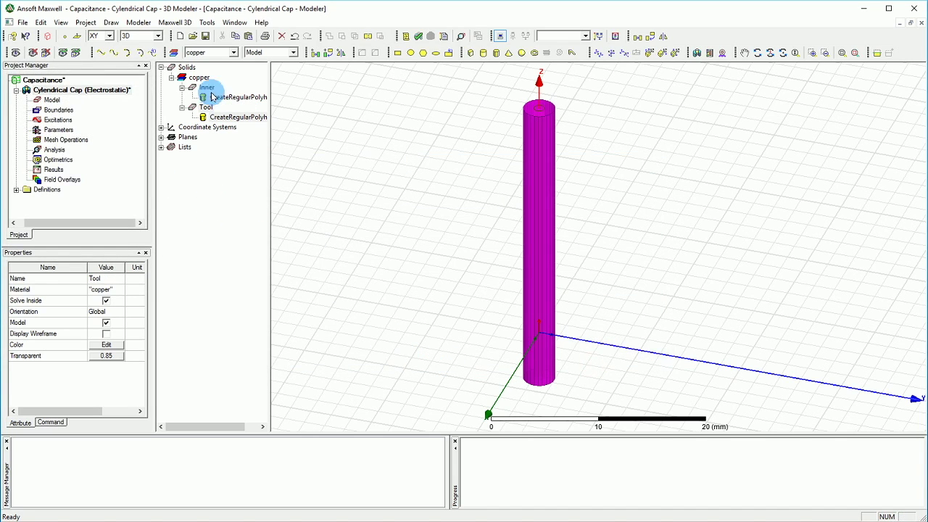
- Draw a third 24-segment polyhedron at base (0, 0, -5), radius 1.8 mm, height 30 mm
{"action": "left_click", "coordinate": [495, 56]}
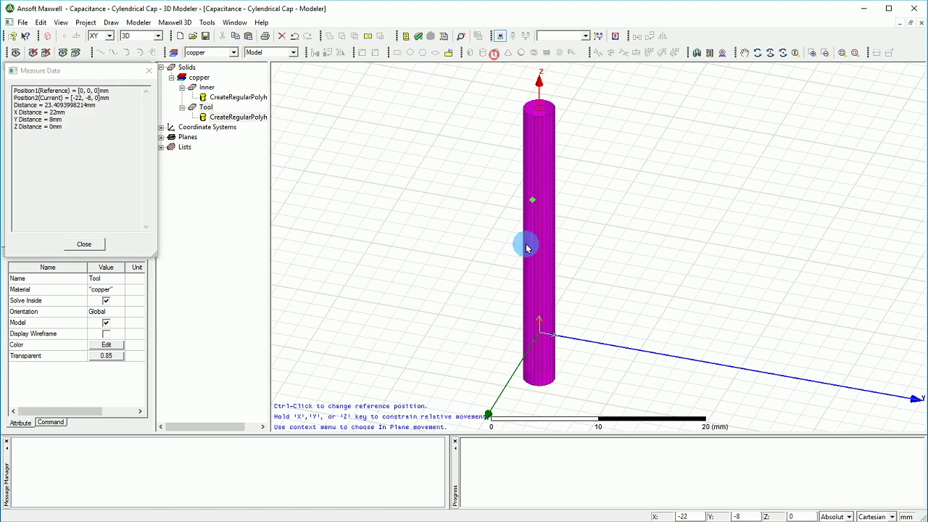
{"action": "left_click", "coordinate": [530, 317]}
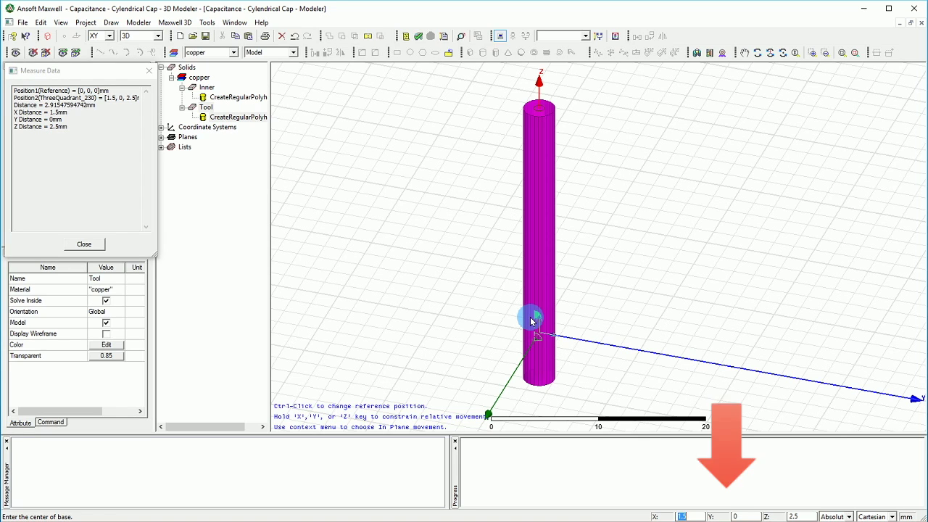
{"action": "left_click", "coordinate": [529, 317]}
{"action": "type", "text": "-5"}
{"action": "key", "text": "Return"}
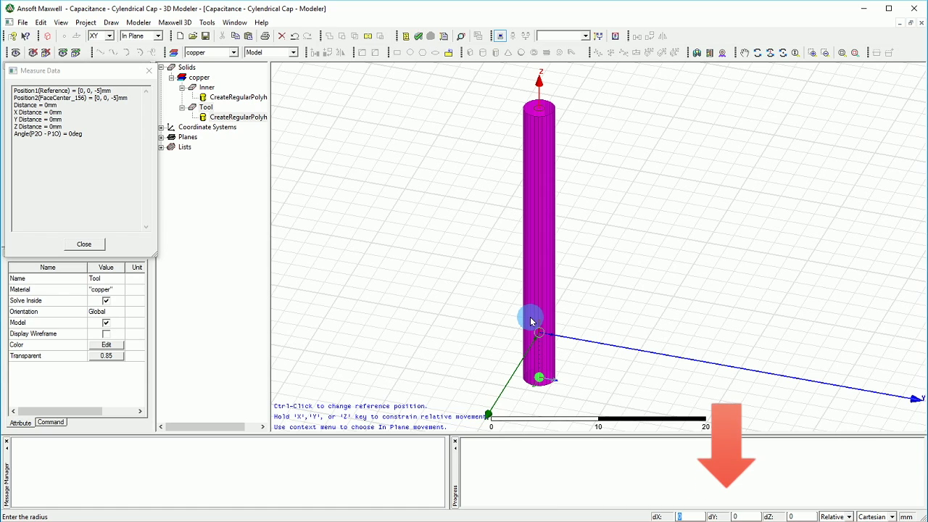
{"action": "type", "text": "1.8"}
{"action": "key", "text": "Tab"}
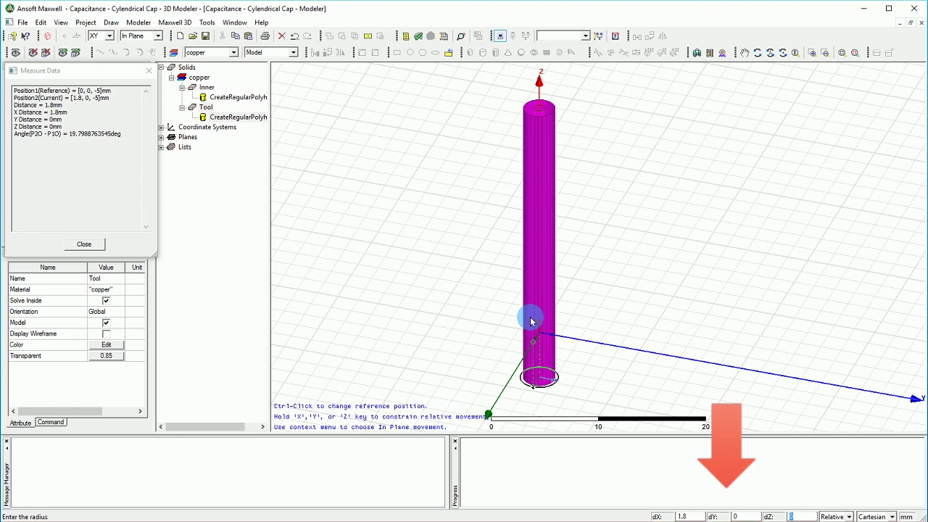
{"action": "key", "text": "Return"}
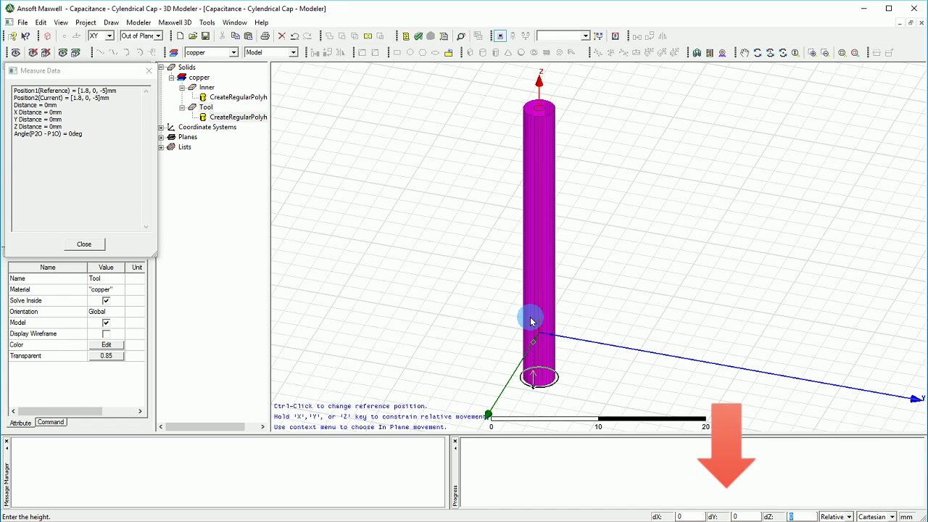
{"action": "type", "text": "30"}
{"action": "key", "text": "Return"}
{"action": "left_click", "coordinate": [45, 74]}
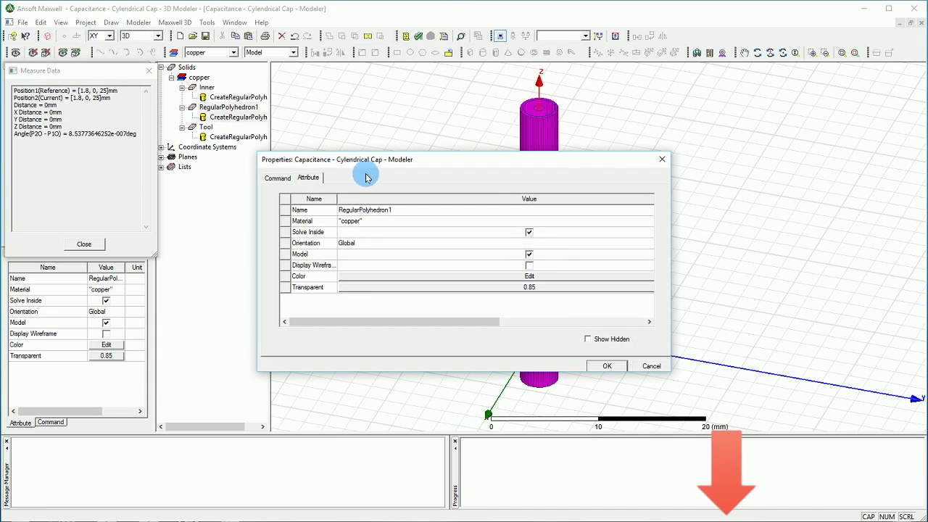
- Name the third cylinder Outer and set its transparency to 0.49
{"action": "left_click", "coordinate": [381, 209]}
{"action": "type", "text": "O"}
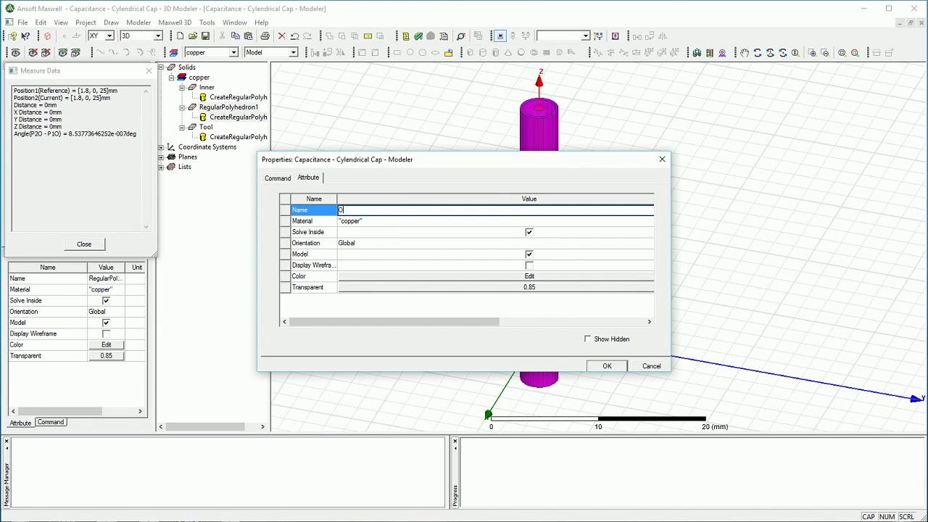
{"action": "type", "text": "uter"}
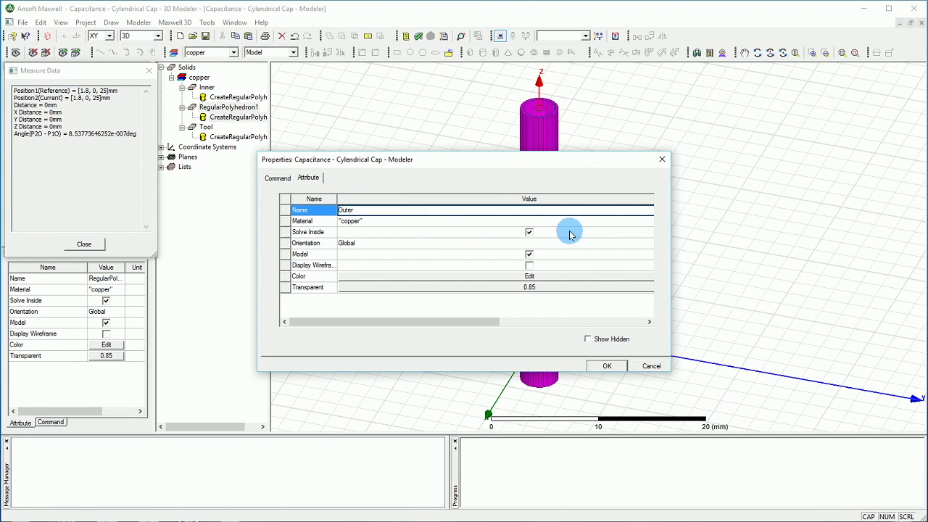
{"action": "left_click", "coordinate": [539, 285]}
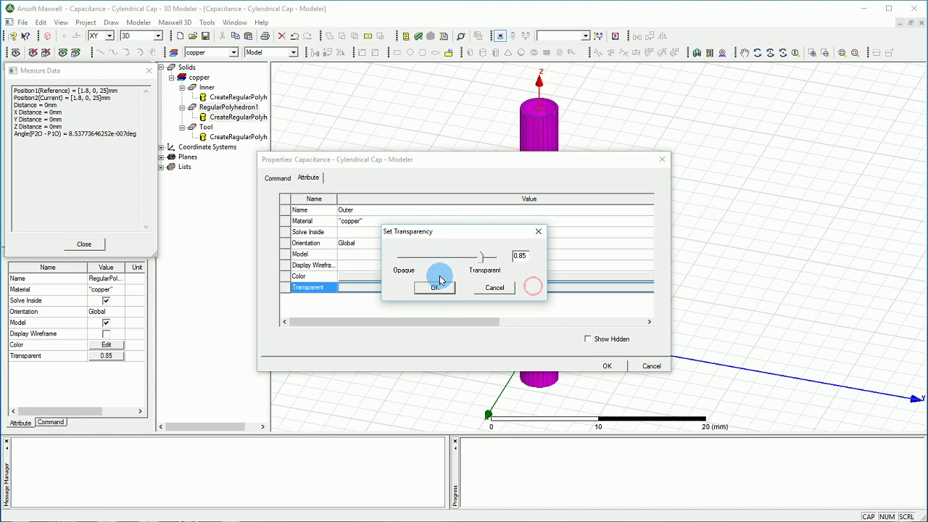
{"action": "left_click_drag", "start_coordinate": [480, 256], "coordinate": [404, 256]}
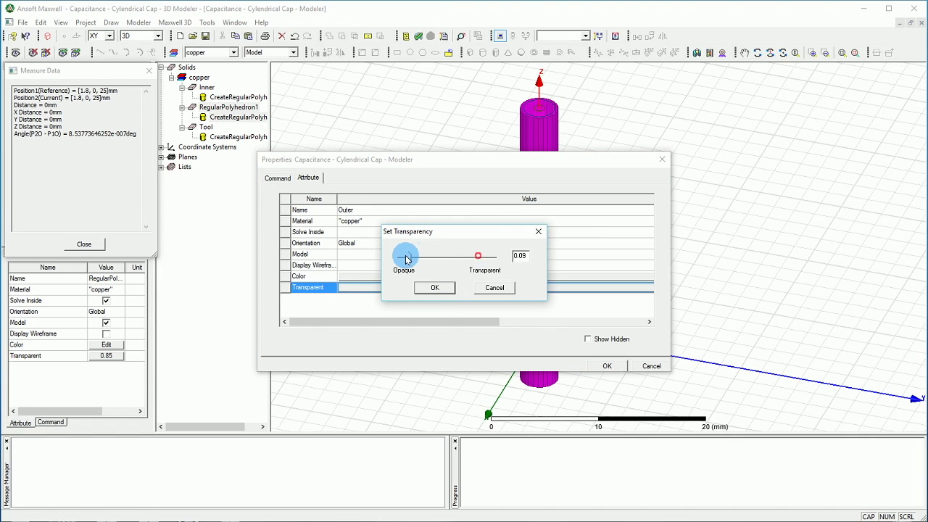
{"action": "left_click", "coordinate": [434, 287]}
{"action": "left_click", "coordinate": [543, 287]}
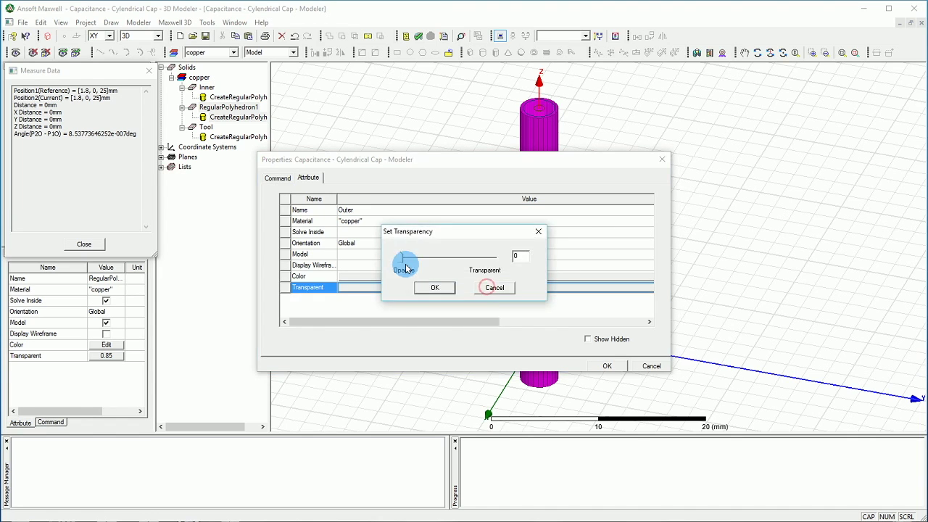
{"action": "left_click_drag", "start_coordinate": [404, 260], "coordinate": [447, 260]}
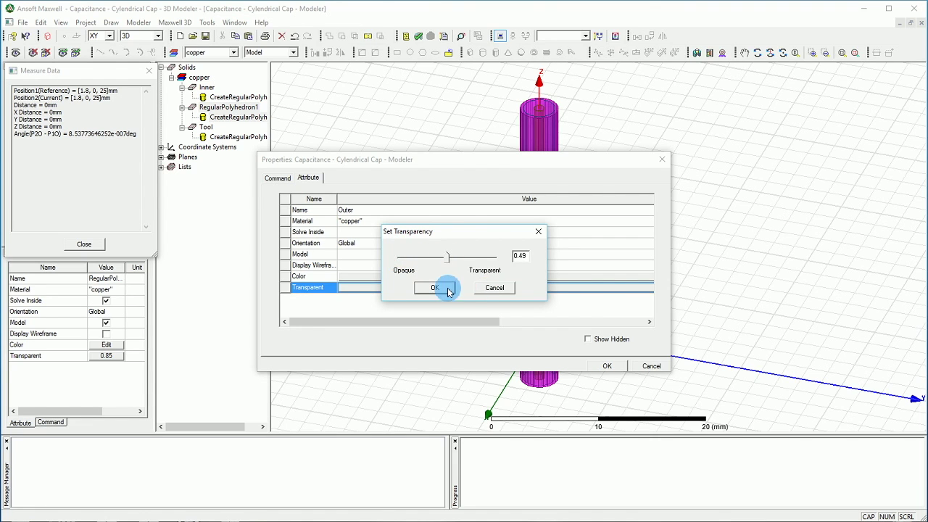
{"action": "left_click", "coordinate": [447, 287]}
- Colour Outer orange and apply the property changes
{"action": "left_click", "coordinate": [491, 276]}
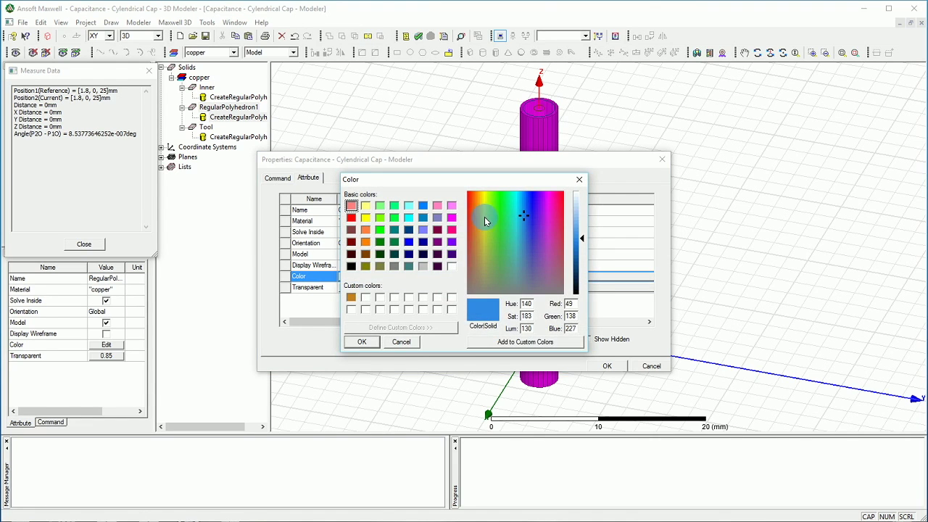
{"action": "left_click", "coordinate": [484, 212]}
{"action": "left_click", "coordinate": [361, 341]}
{"action": "left_click", "coordinate": [606, 366]}
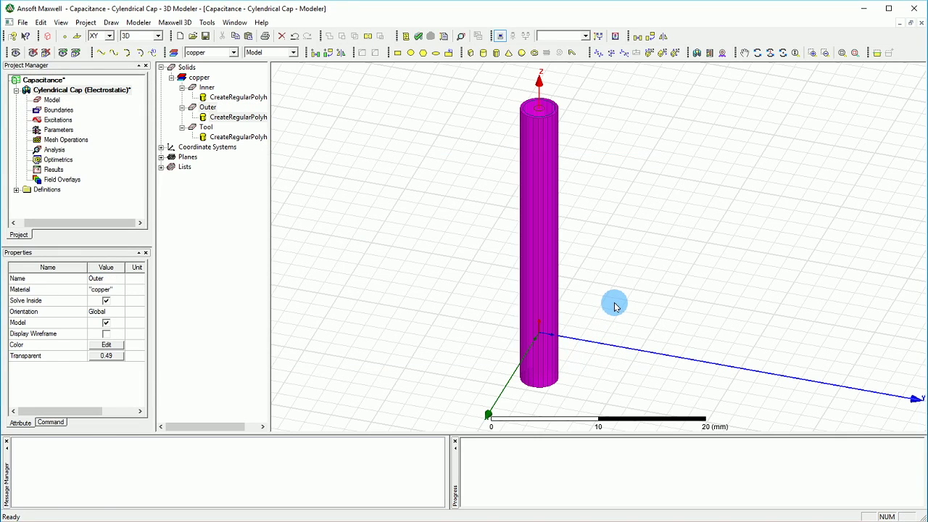
{"action": "left_click", "coordinate": [614, 305]}
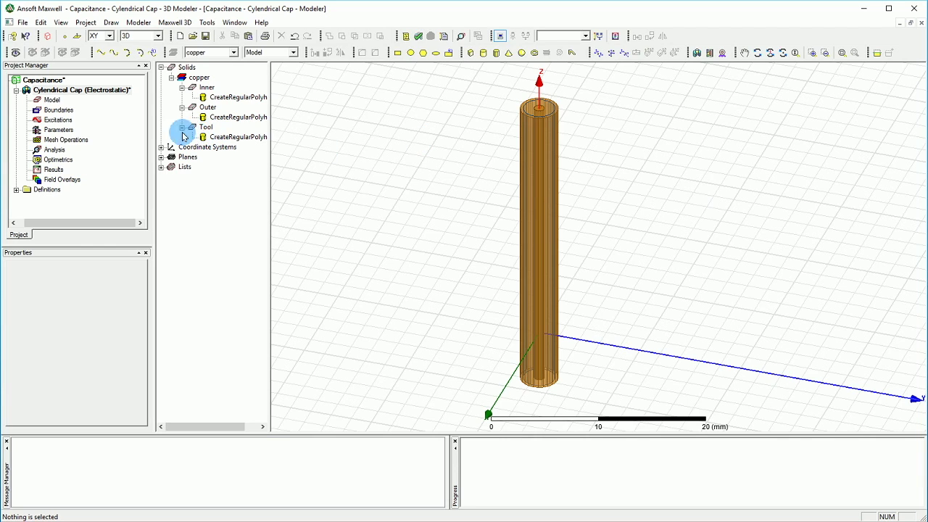
- Select Outer and Tool in the model tree and subtract Tool from Outer
{"action": "right_click", "coordinate": [207, 112]}
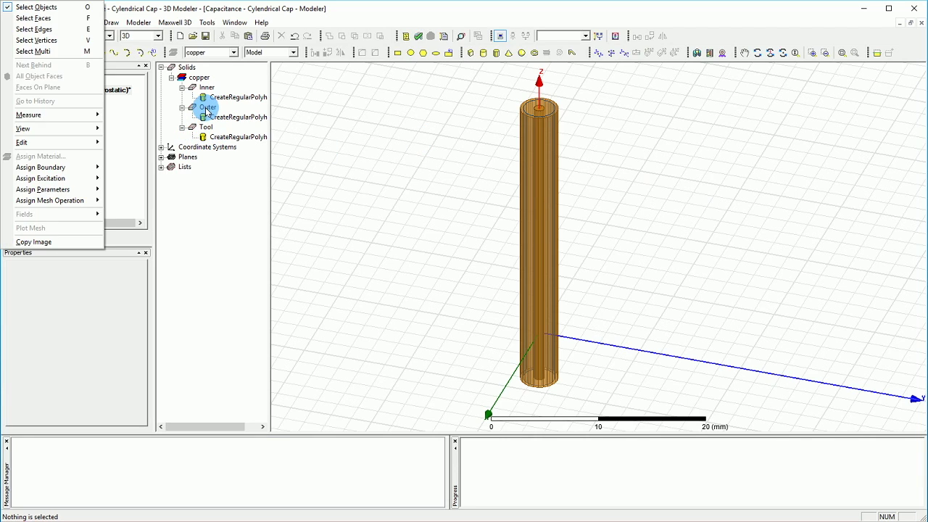
{"action": "left_click", "coordinate": [186, 218]}
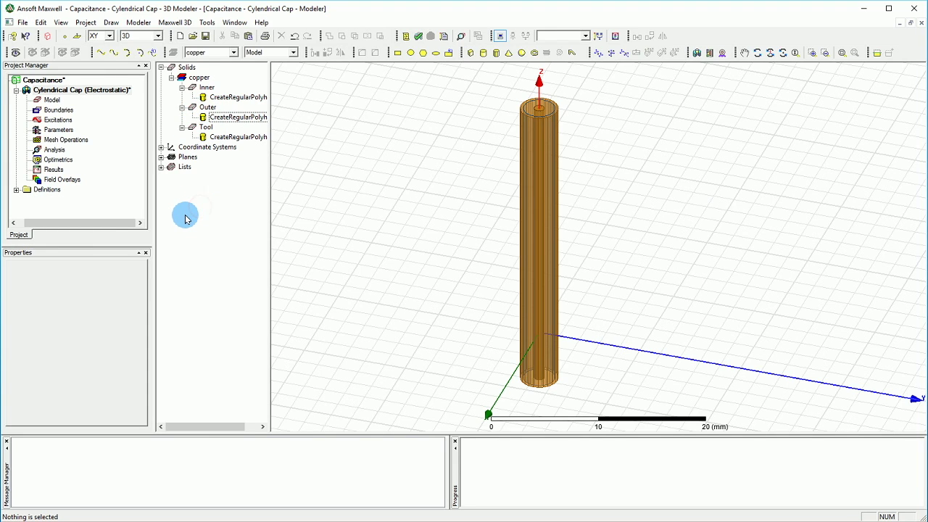
{"action": "key", "text": "F2"}
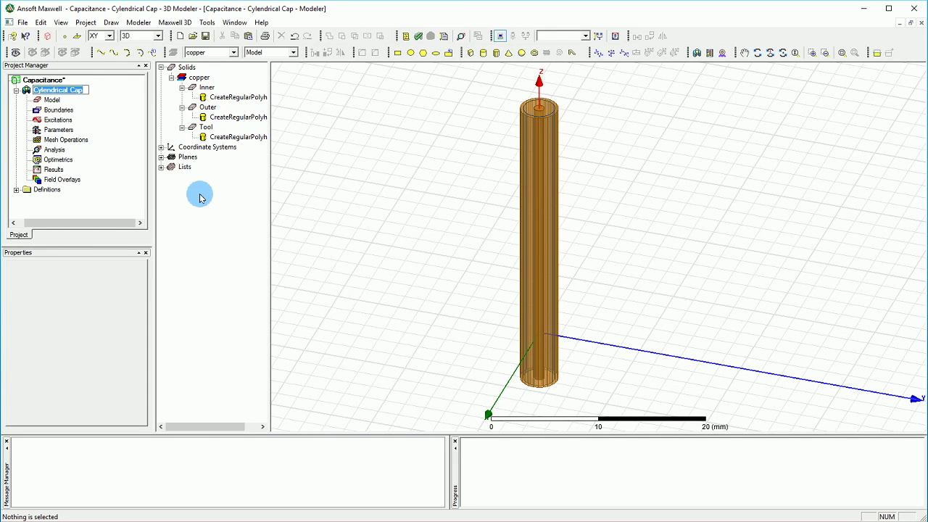
{"action": "left_click", "coordinate": [207, 108]}
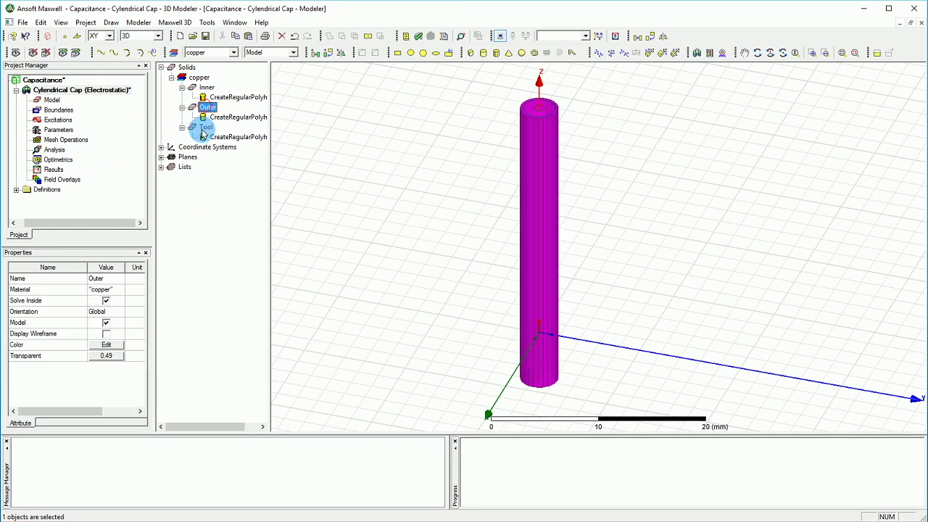
{"action": "left_click", "coordinate": [205, 127], "text": "ctrl"}
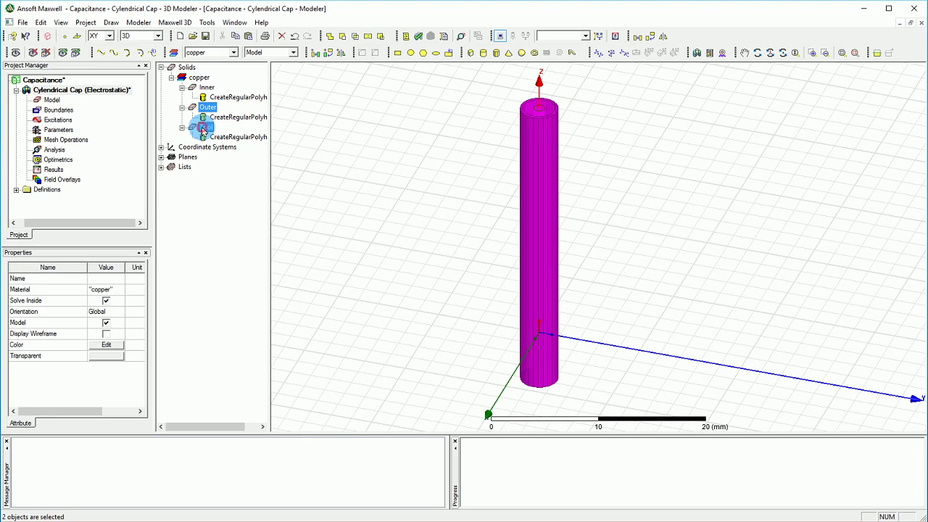
{"action": "left_click", "coordinate": [344, 38]}
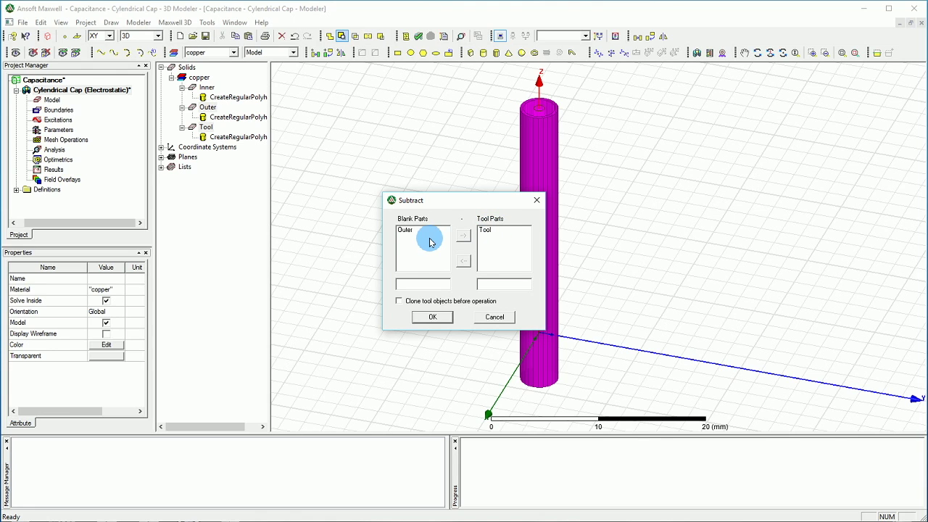
{"action": "left_click", "coordinate": [429, 318]}
- Orbit the view to look into the hollow Outer tube
{"action": "left_click", "coordinate": [483, 163]}
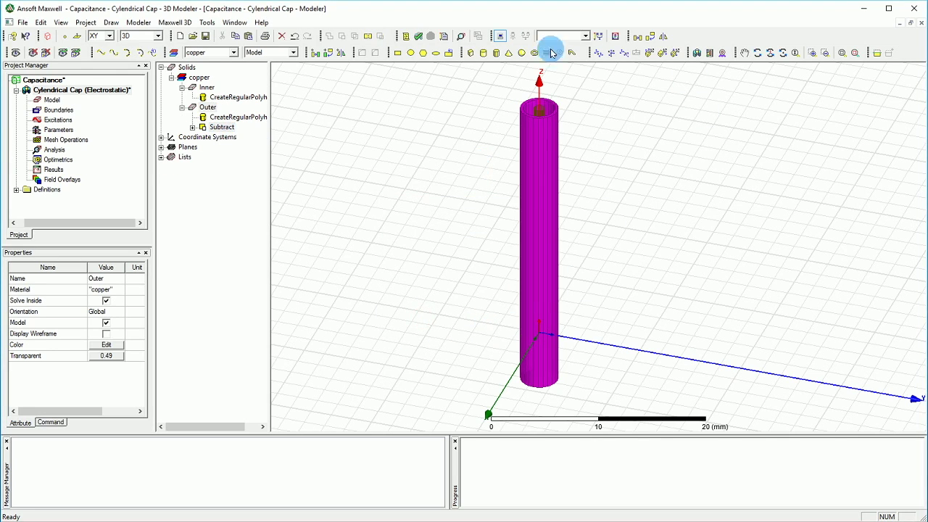
{"action": "left_click", "coordinate": [783, 52]}
{"action": "left_click_drag", "start_coordinate": [573, 76], "coordinate": [472, 232]}
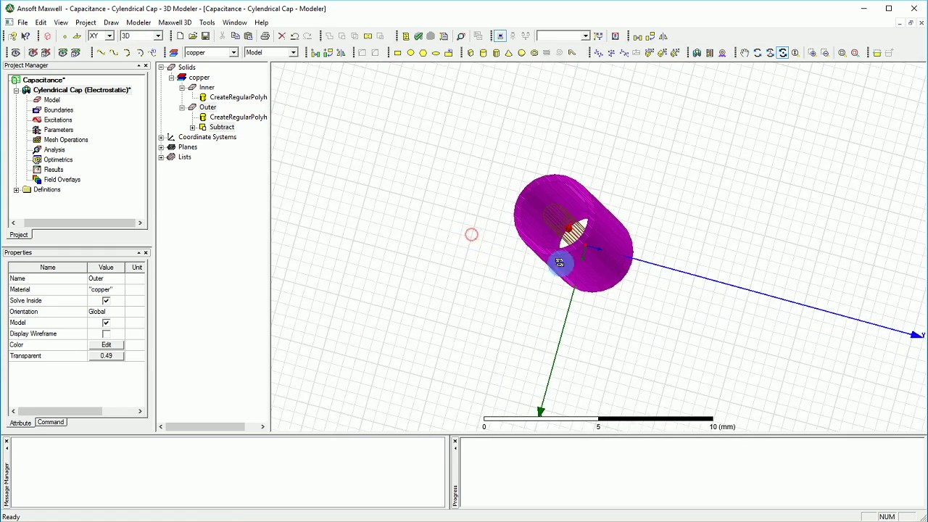
{"action": "key", "text": "Escape"}
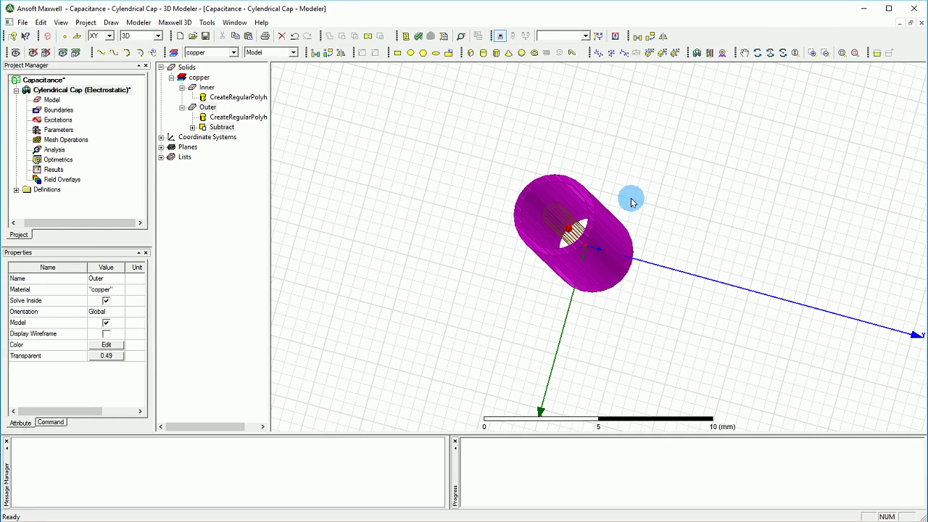
- Keep Inner's transparency at 0, then orbit to see the tube along its length
{"action": "left_click", "coordinate": [572, 231]}
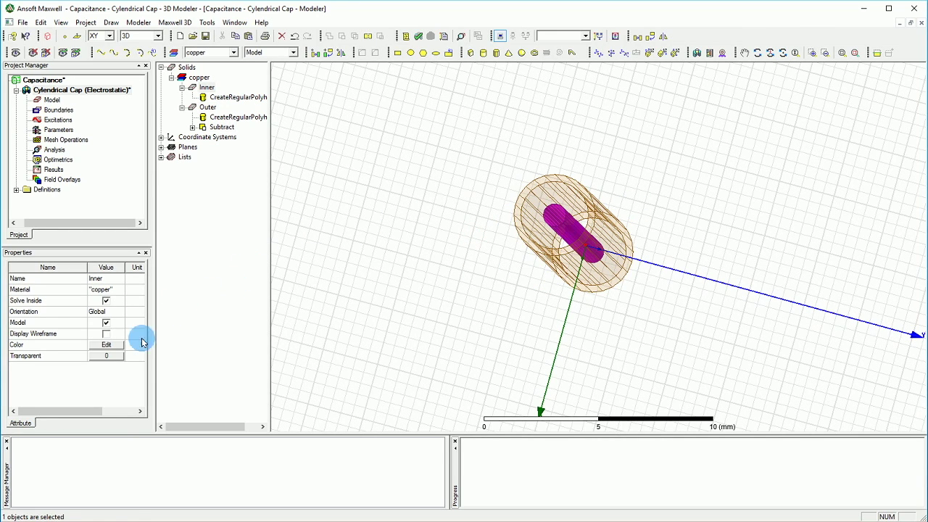
{"action": "left_click", "coordinate": [110, 355]}
{"action": "left_click_drag", "start_coordinate": [401, 257], "coordinate": [381, 261]}
{"action": "left_click", "coordinate": [429, 287]}
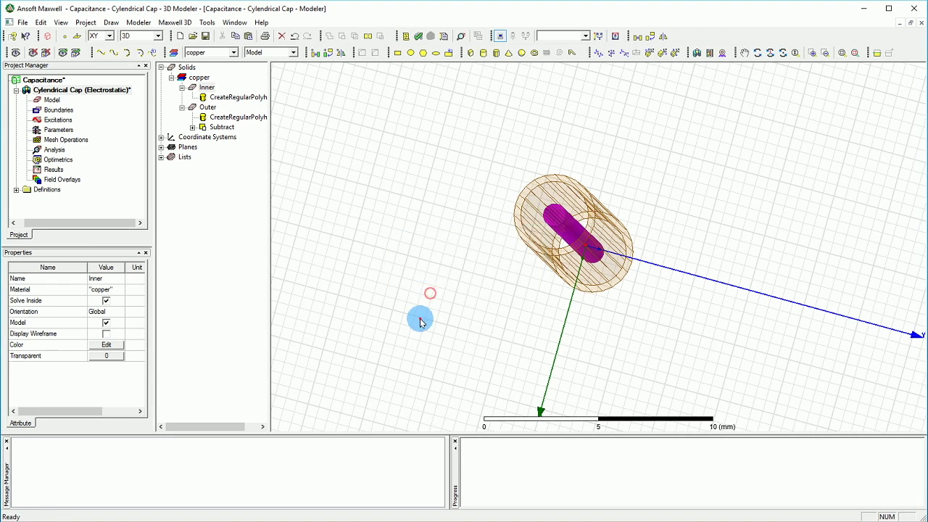
{"action": "left_click", "coordinate": [421, 317]}
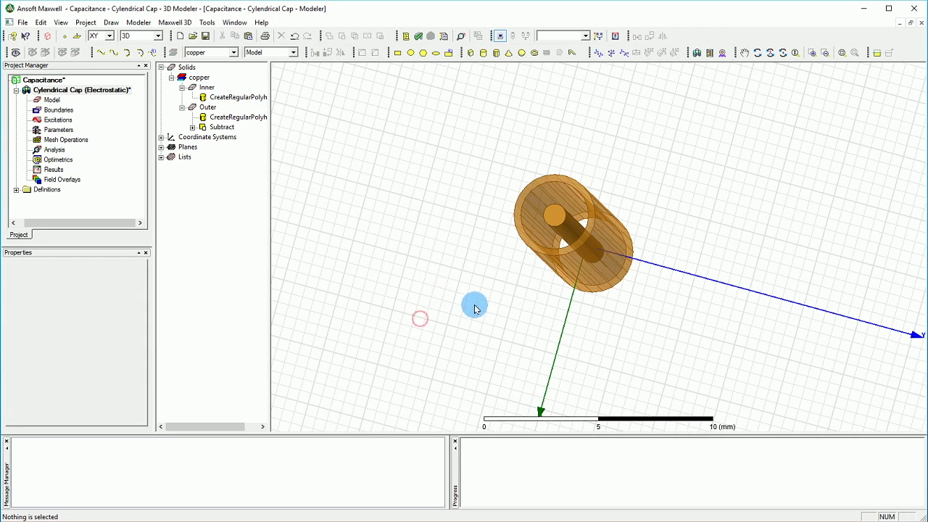
{"action": "left_click", "coordinate": [780, 52]}
{"action": "left_click_drag", "start_coordinate": [667, 234], "coordinate": [681, 206]}
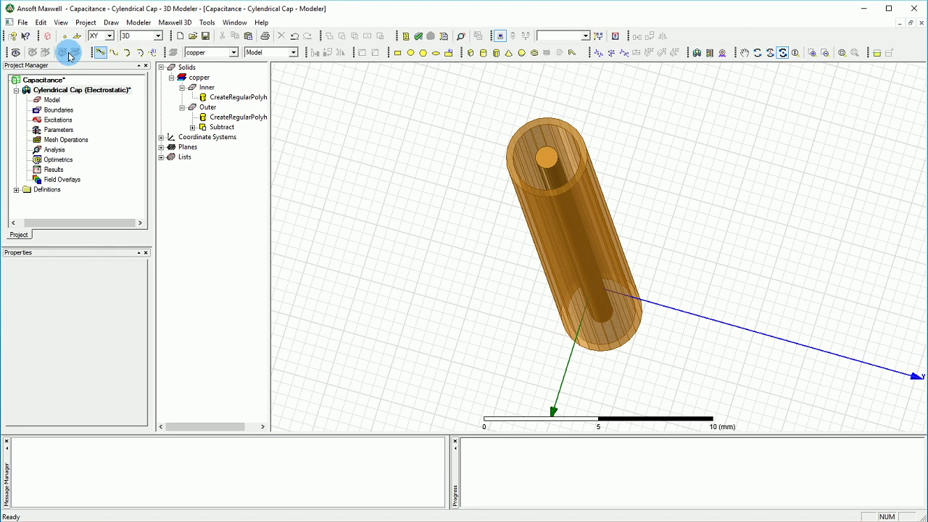
- Define a Region with individual padding of 300 percent on +X, -X, +Y and -Y, Z left at 0
{"action": "left_click", "coordinate": [47, 36]}
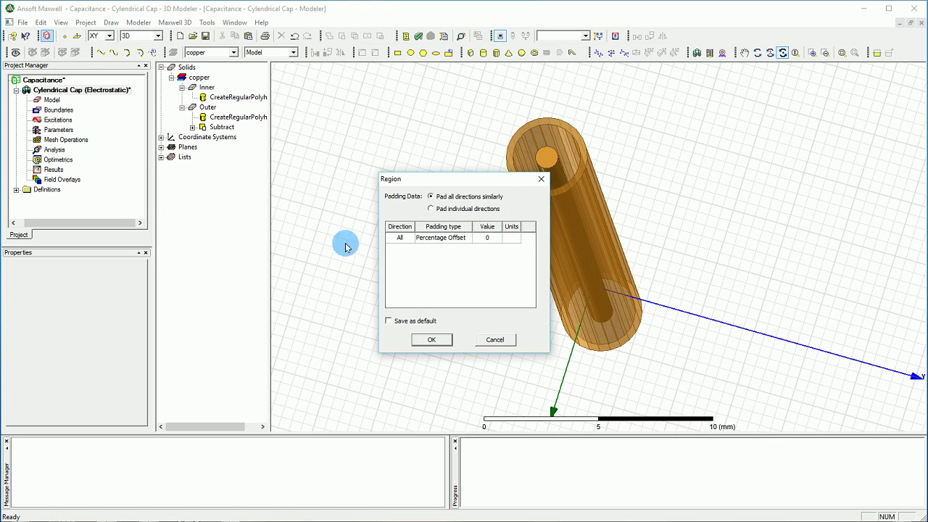
{"action": "left_click", "coordinate": [428, 210]}
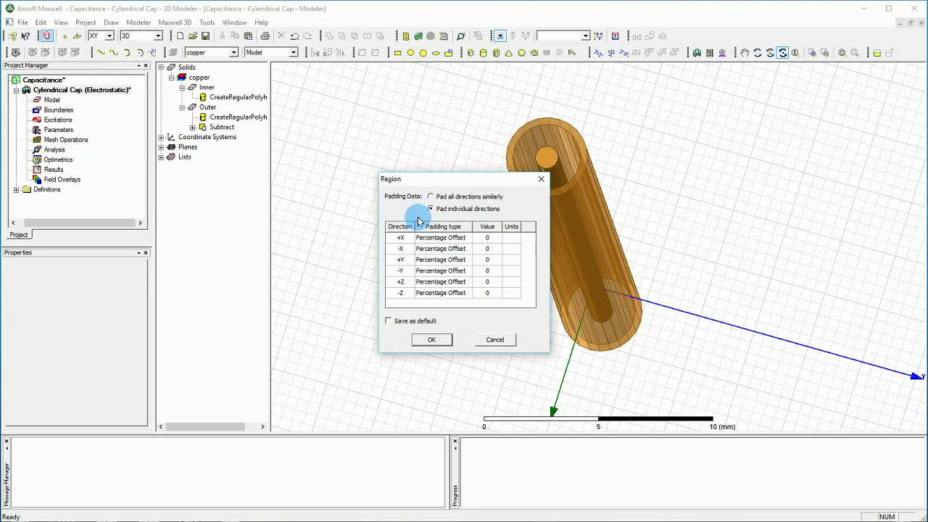
{"action": "left_click", "coordinate": [434, 196]}
{"action": "left_click", "coordinate": [483, 238]}
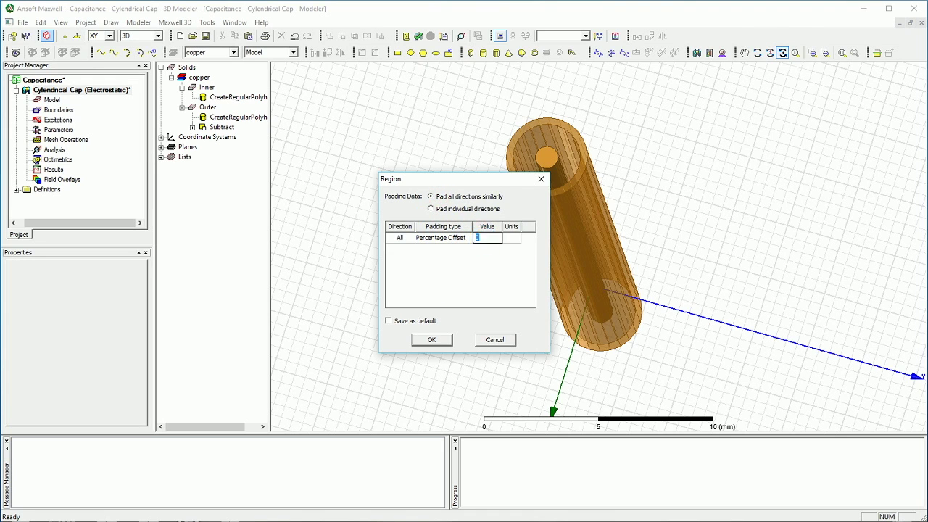
{"action": "left_click", "coordinate": [480, 209]}
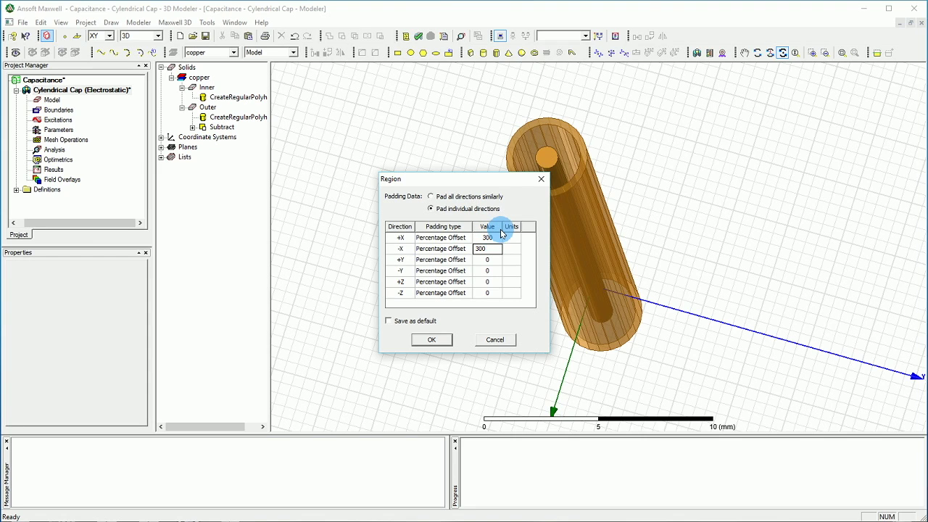
{"action": "left_click", "coordinate": [481, 270]}
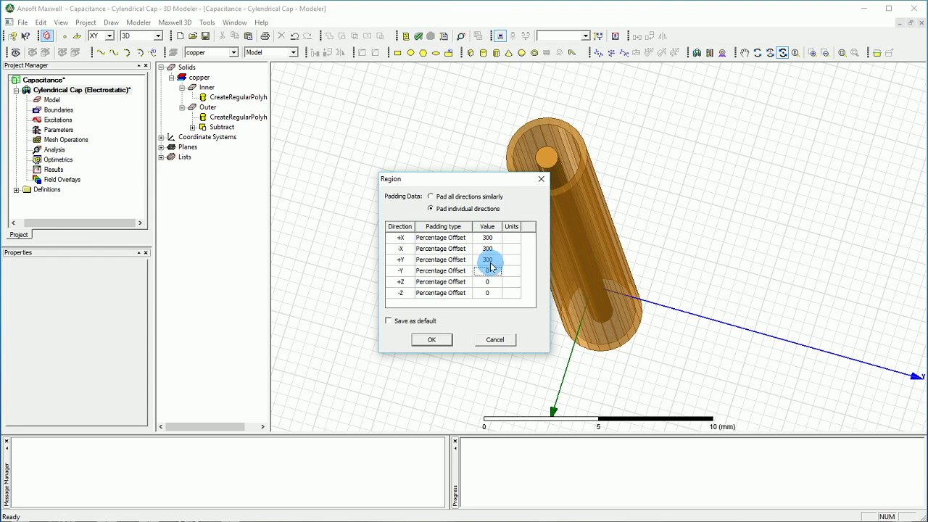
{"action": "left_click", "coordinate": [487, 269]}
{"action": "type", "text": "300"}
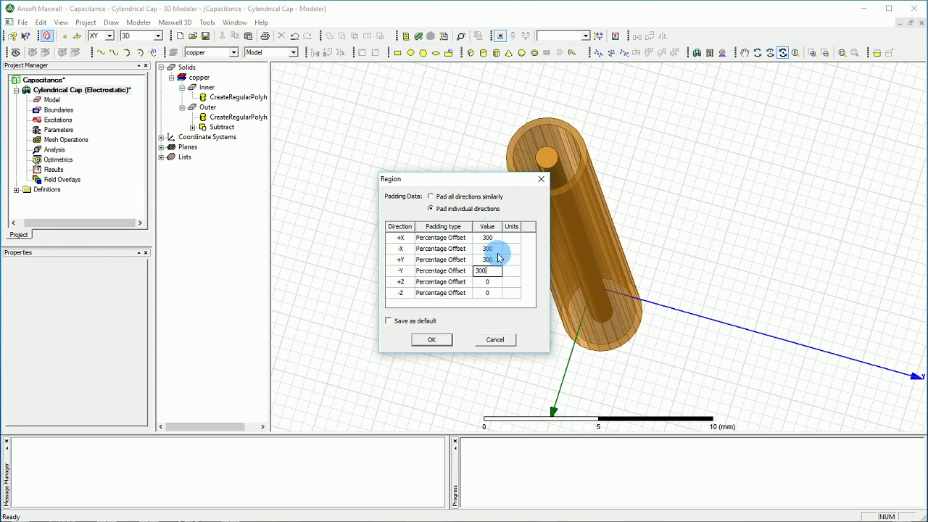
- Create the padded vacuum Region around both copper cylinders, view it side-on, then deselect it
{"action": "left_click", "coordinate": [431, 340]}
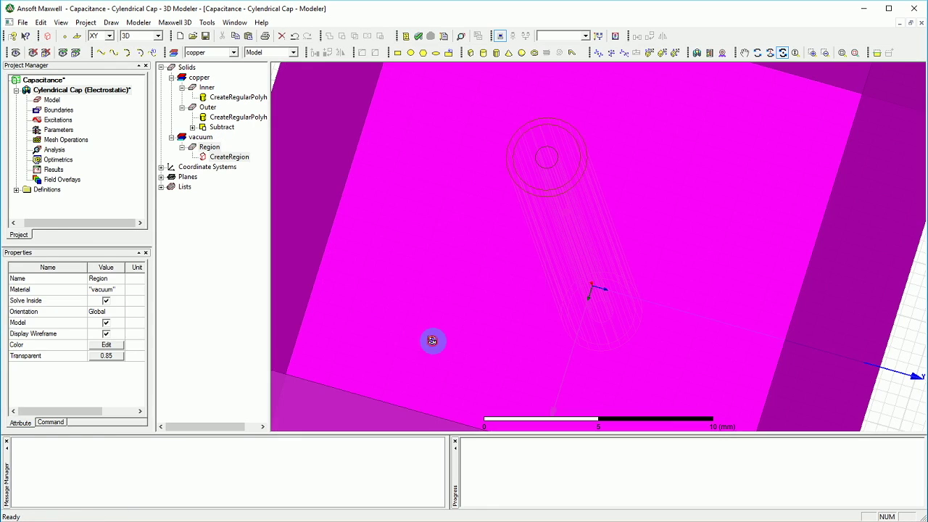
{"action": "scroll", "coordinate": [514, 292], "scroll_direction": "down", "scroll_amount": 4}
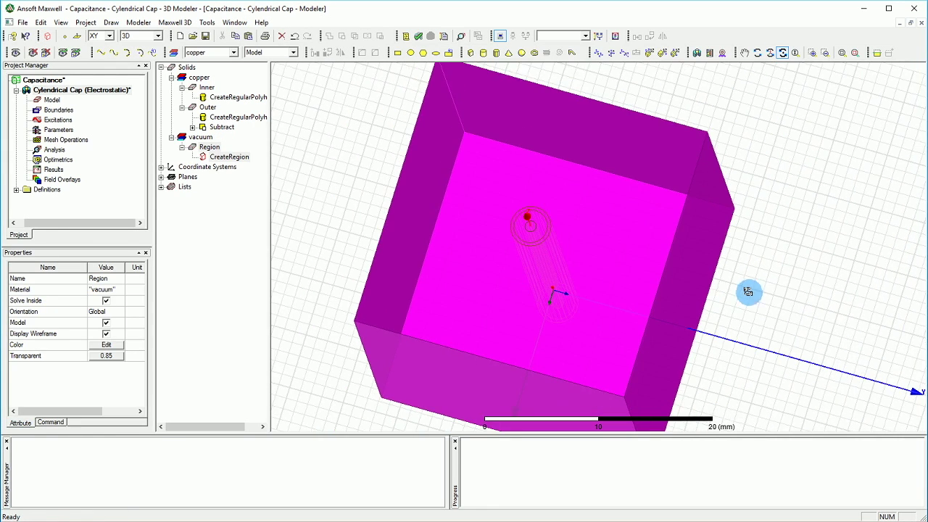
{"action": "left_click_drag", "start_coordinate": [513, 263], "coordinate": [786, 214]}
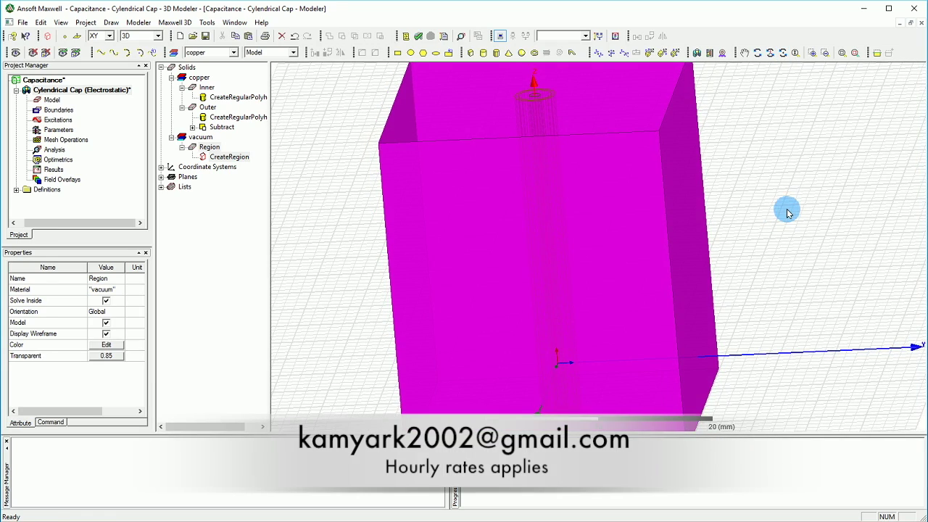
{"action": "left_click", "coordinate": [786, 213]}
{"action": "scroll", "coordinate": [754, 214], "scroll_direction": "down", "scroll_amount": 2}
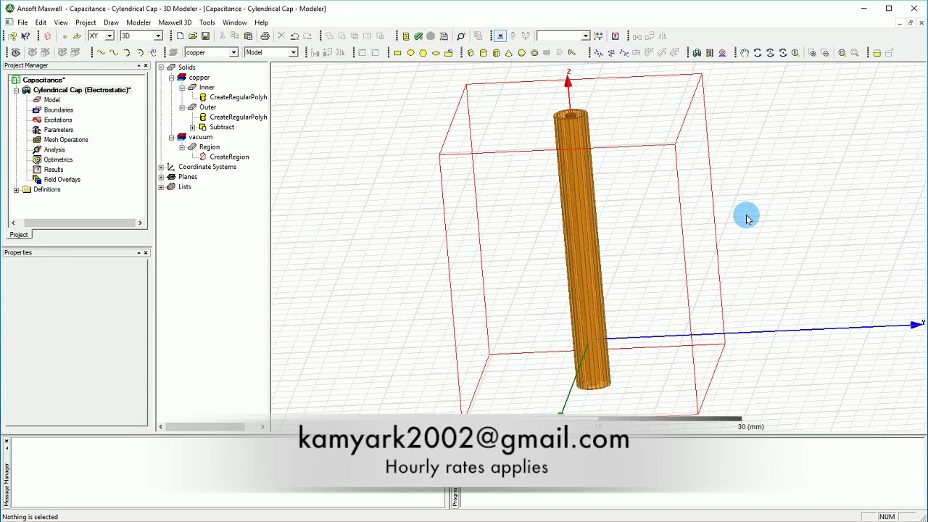